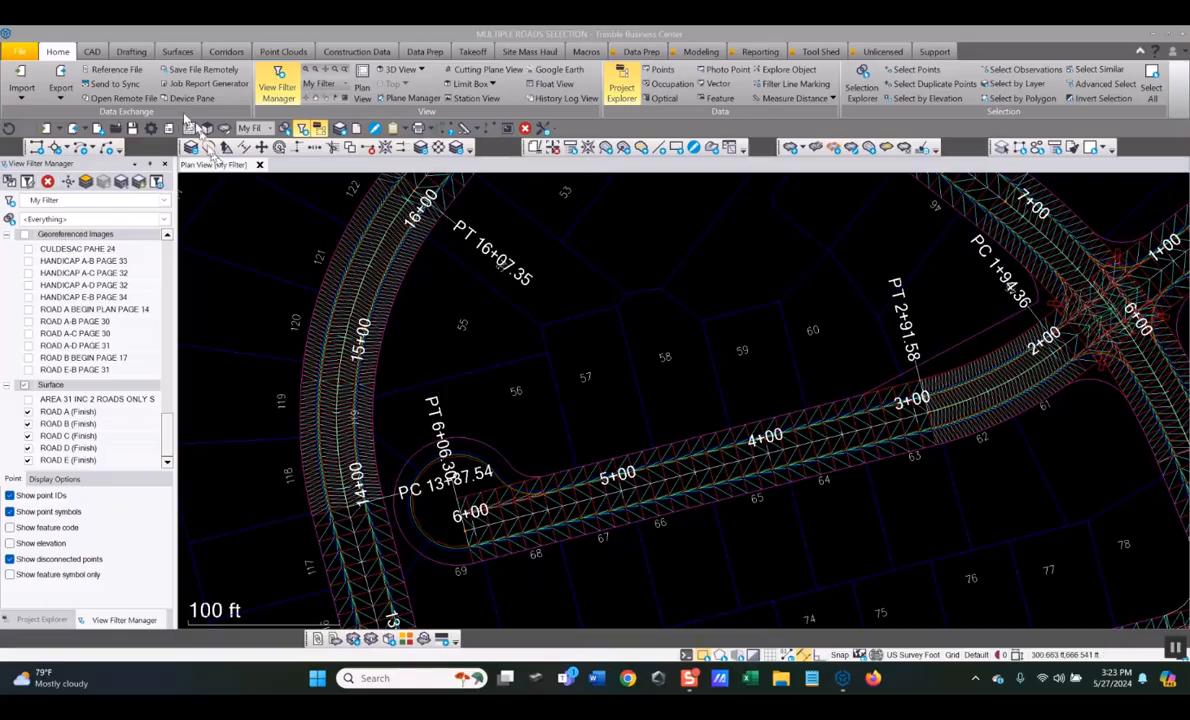
Step: Draw a closed CAD polyline around lots 57 to 60 on the PROP-ROW-3D layer by specifying individual points
left_click(91, 51)
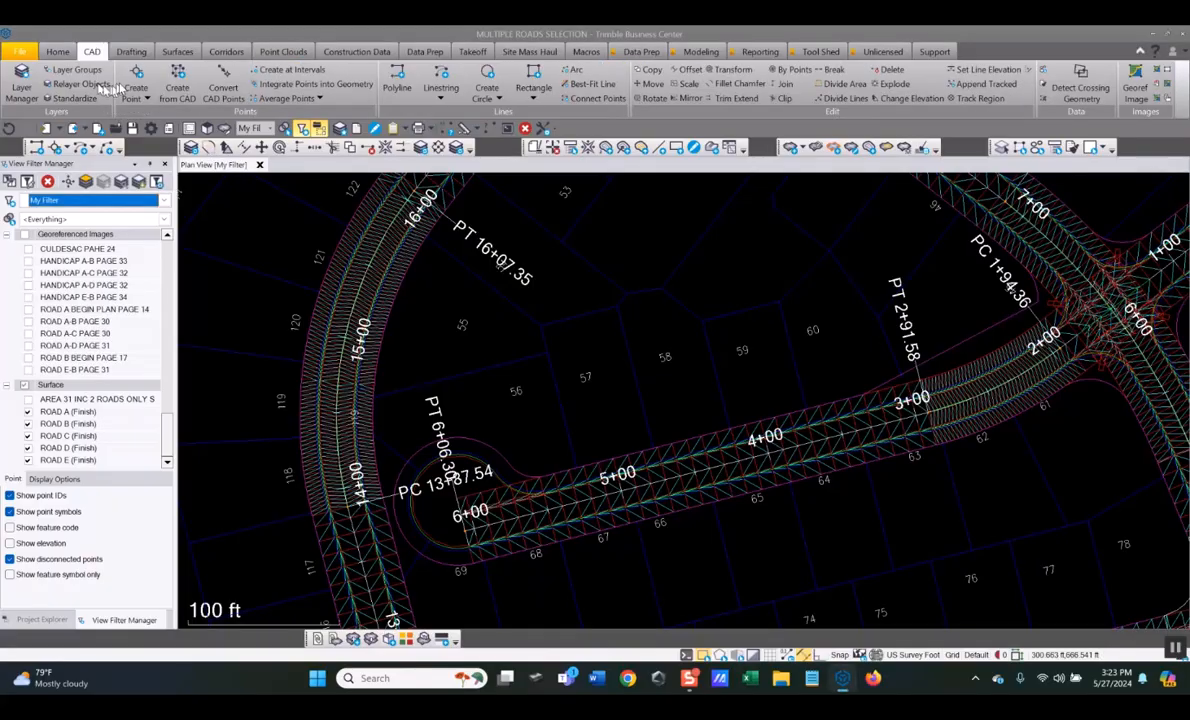
left_click(397, 75)
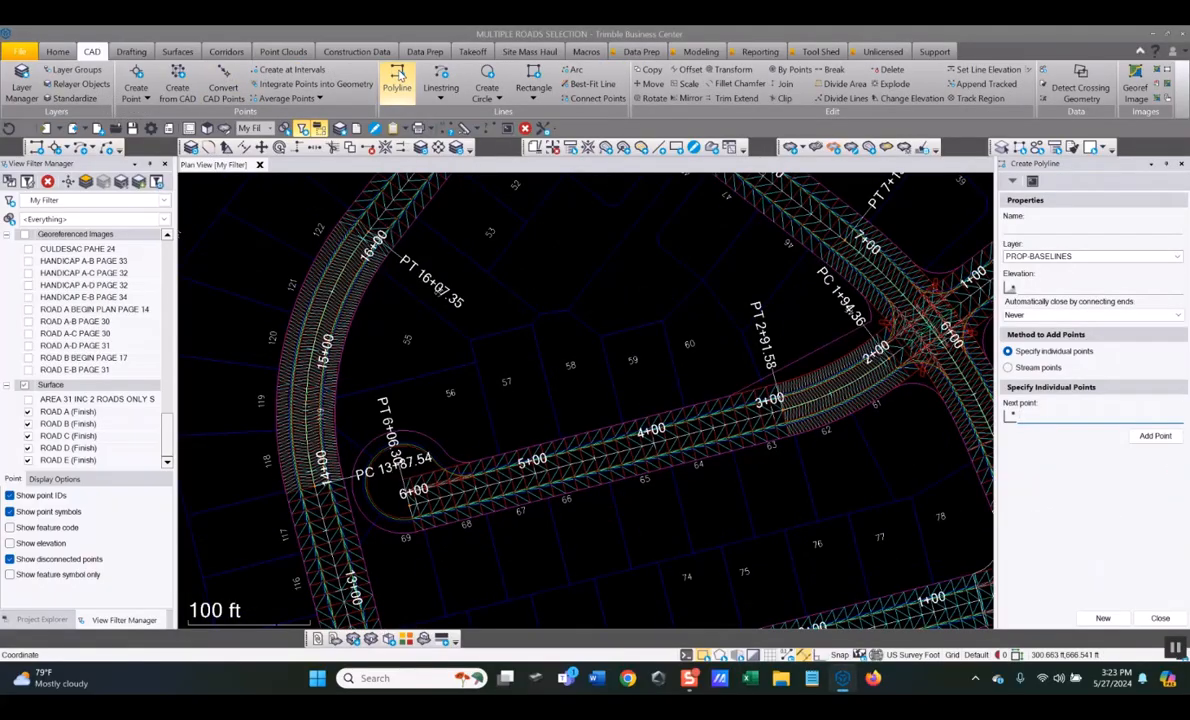
left_click(1085, 258)
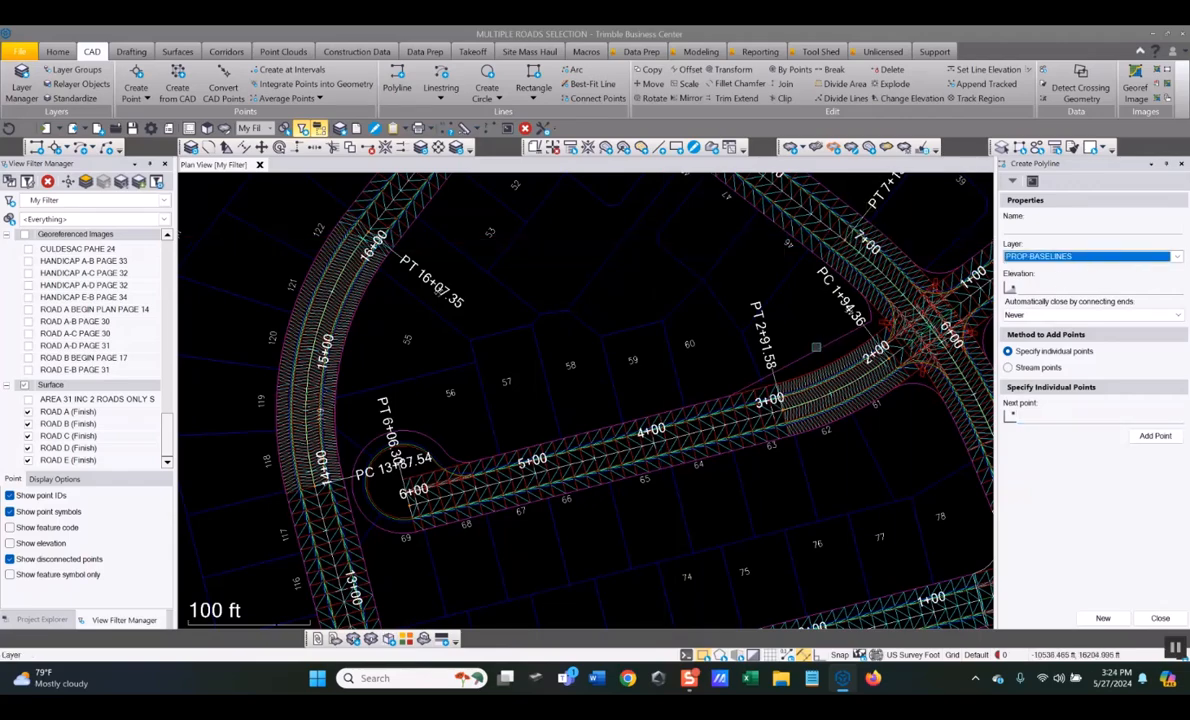
key("Down")
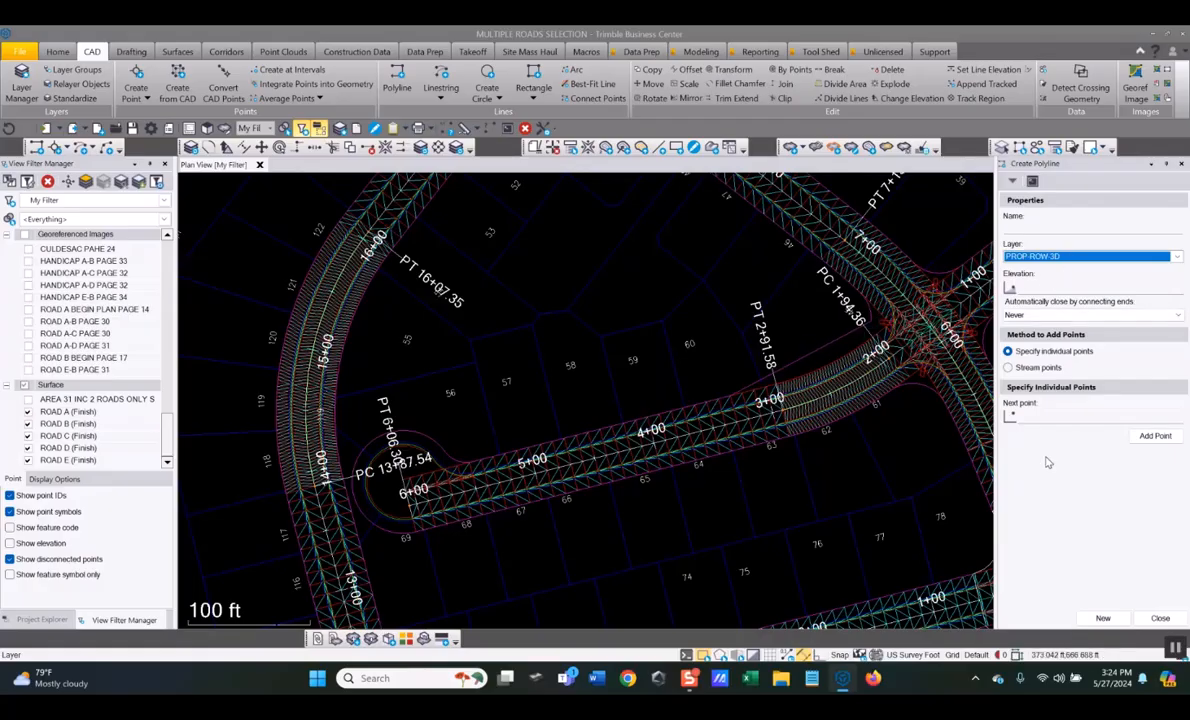
left_click(1054, 418)
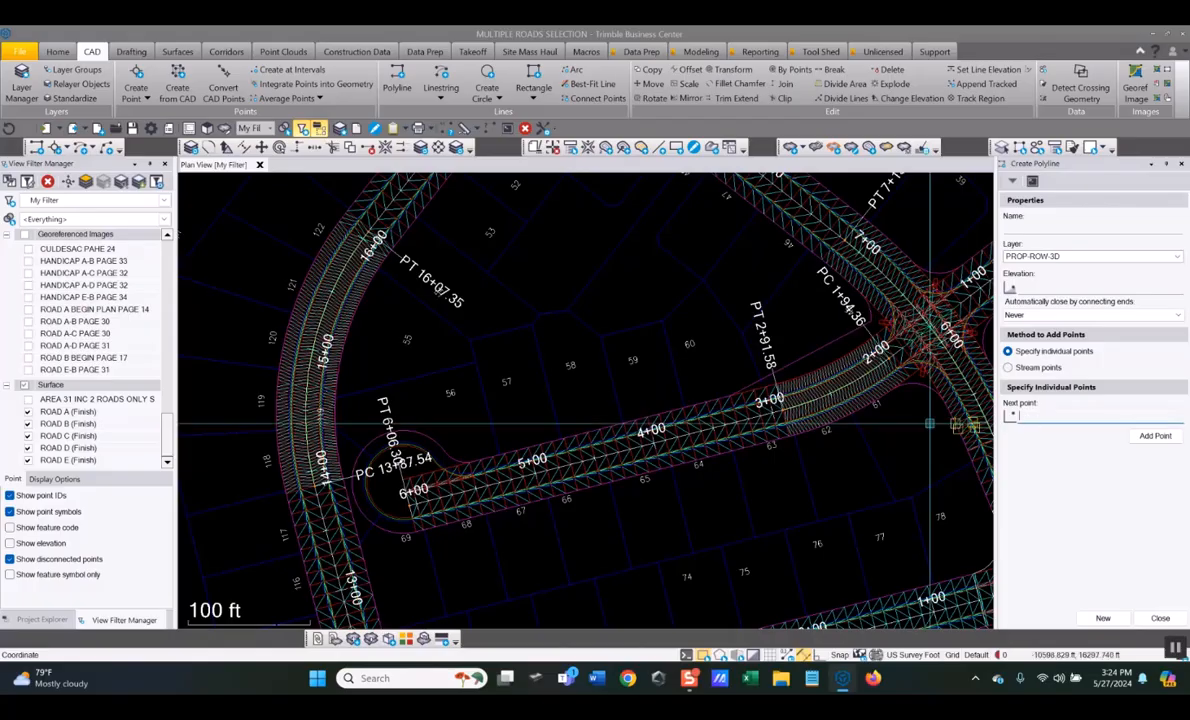
left_click(694, 327)
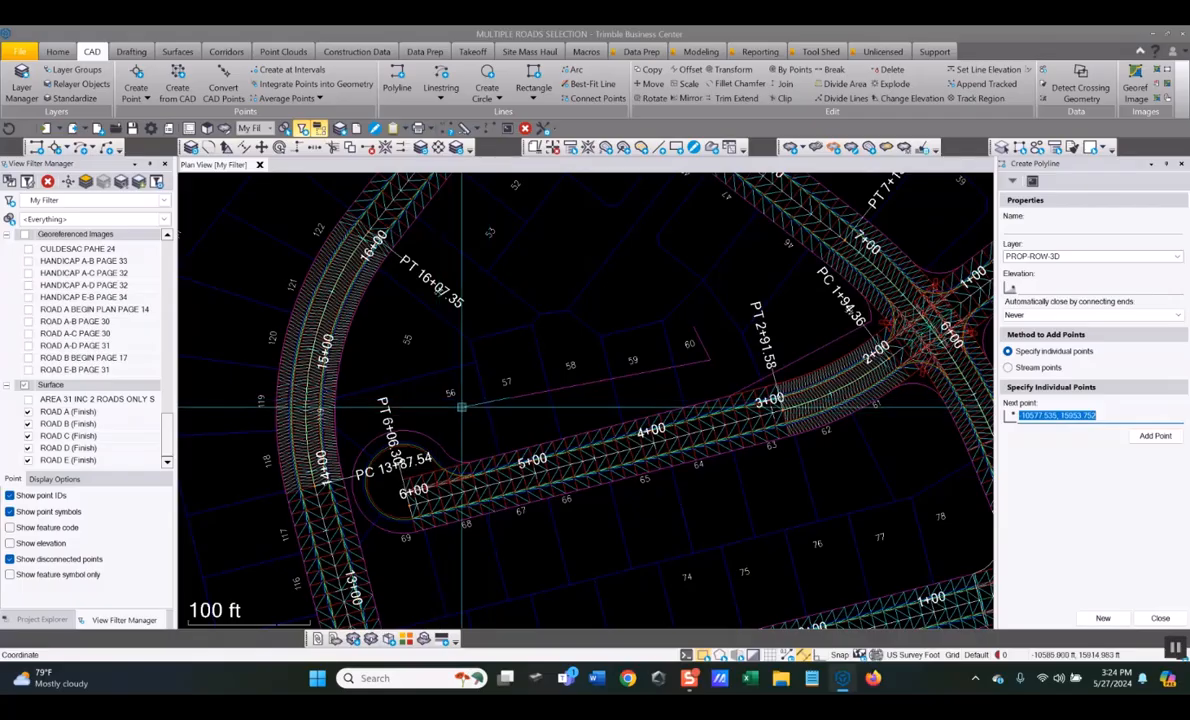
left_click(461, 402)
left_click(450, 355)
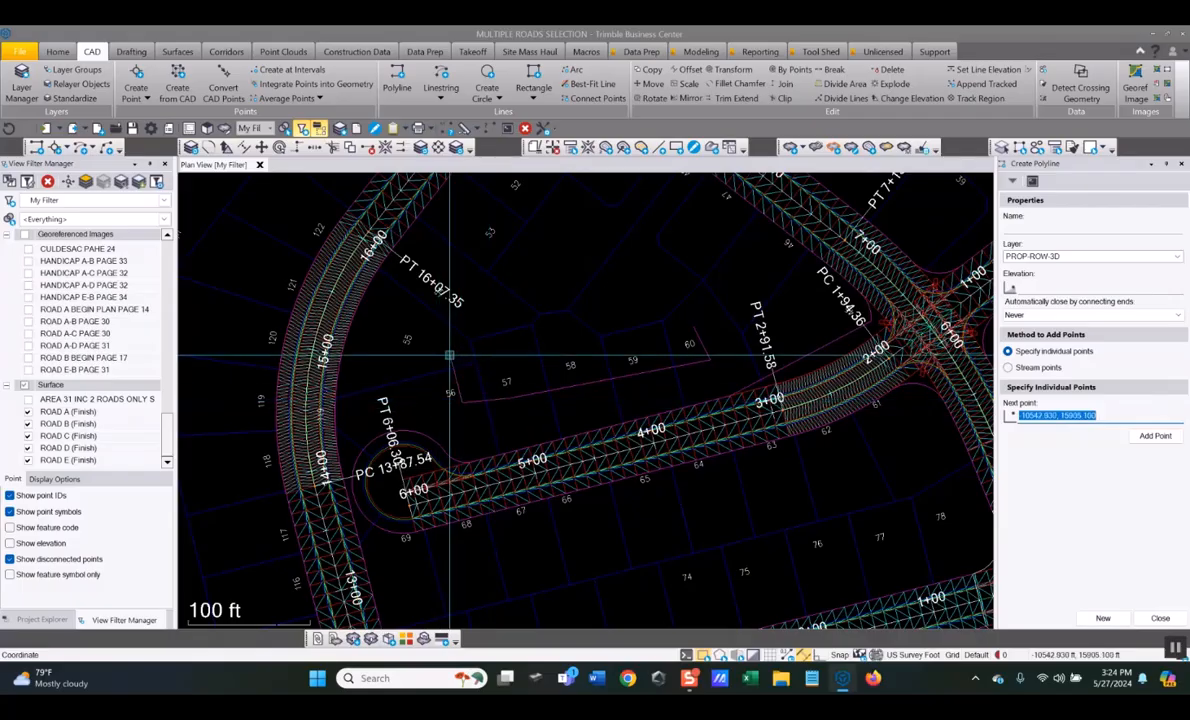
left_click(479, 313)
left_click(547, 286)
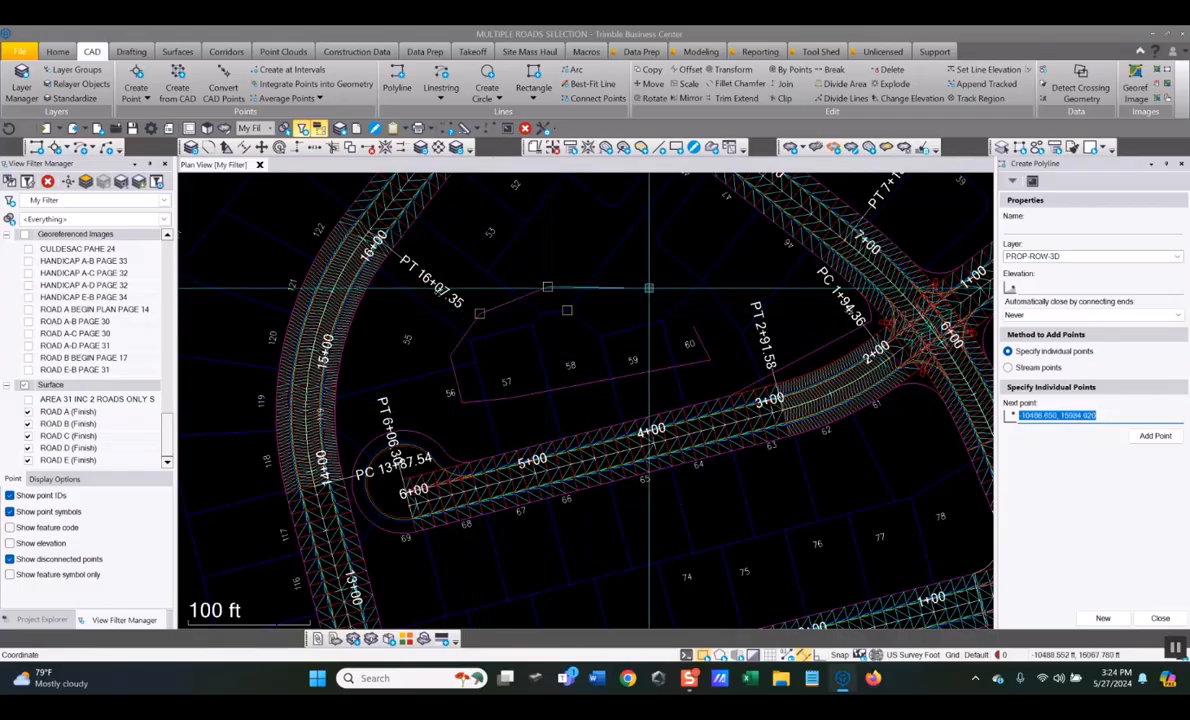
left_click(653, 287)
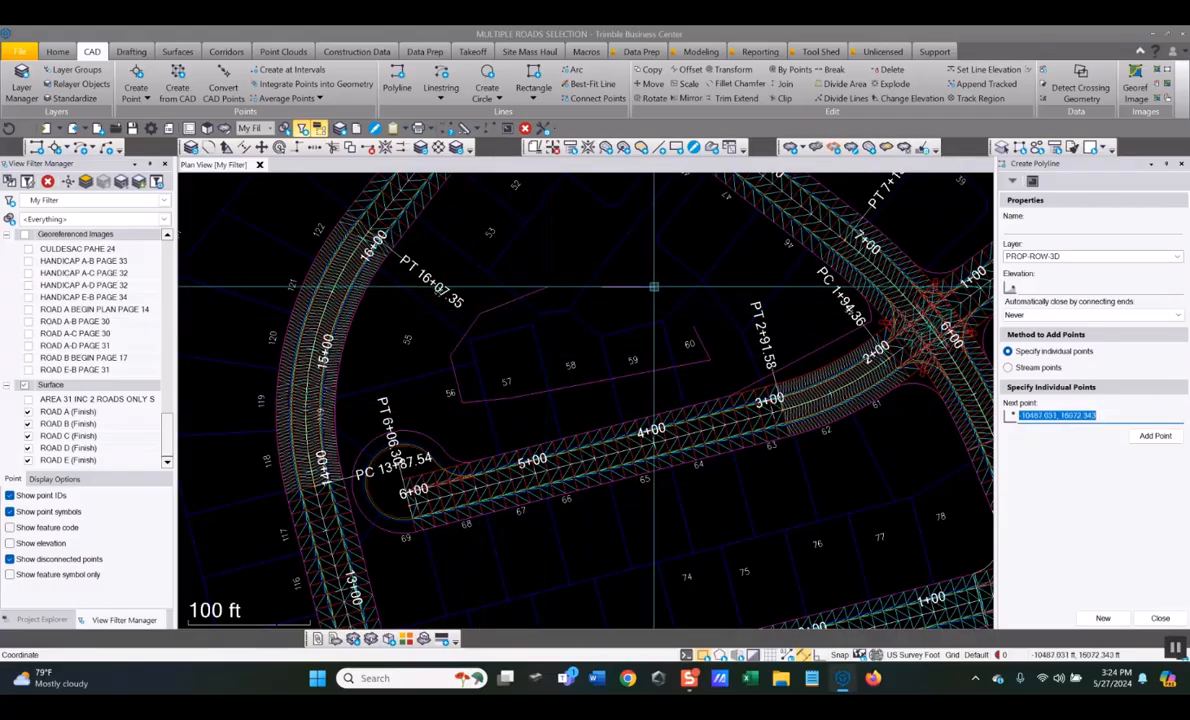
left_click(693, 327)
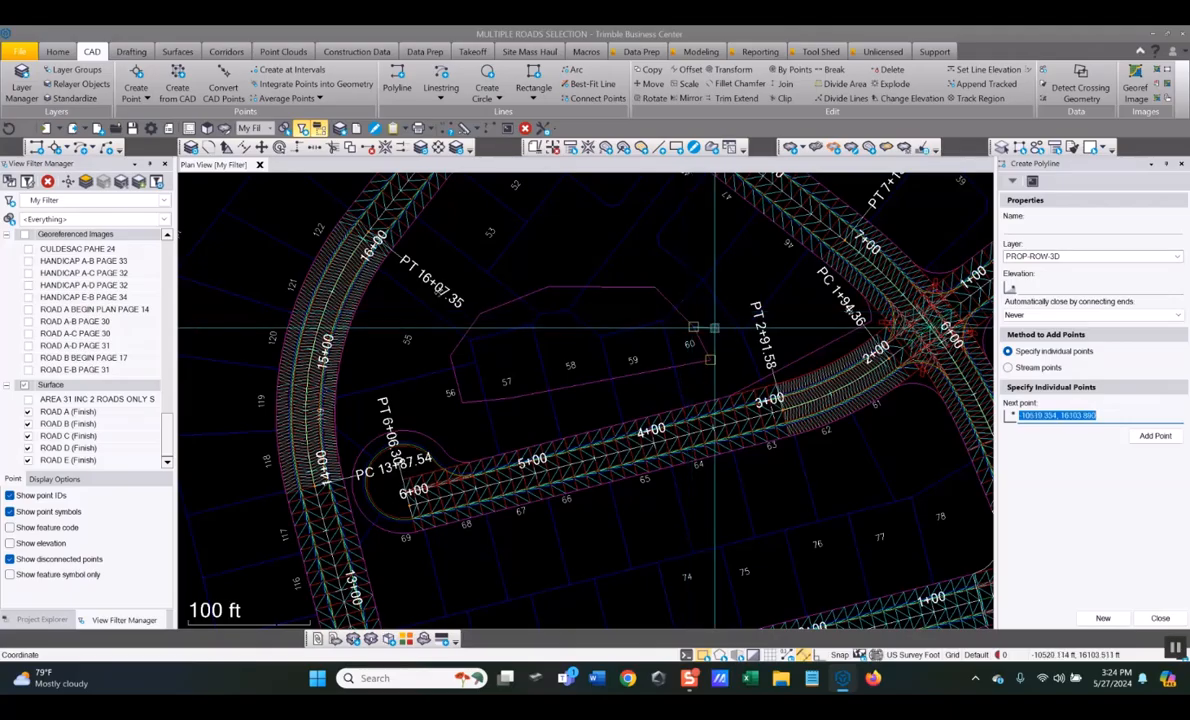
left_click(1172, 619)
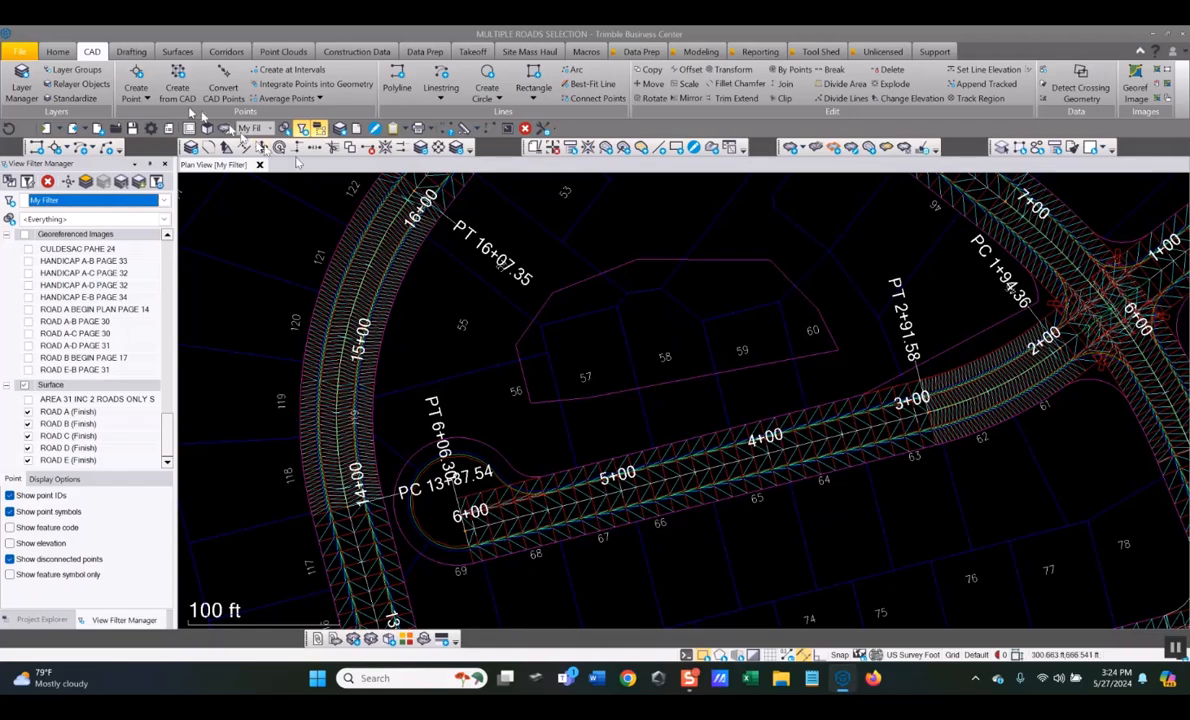
Step: Use Select by Polygon to select the objects inside the polyline around lots 57 to 60, and clear the selection
left_click(58, 52)
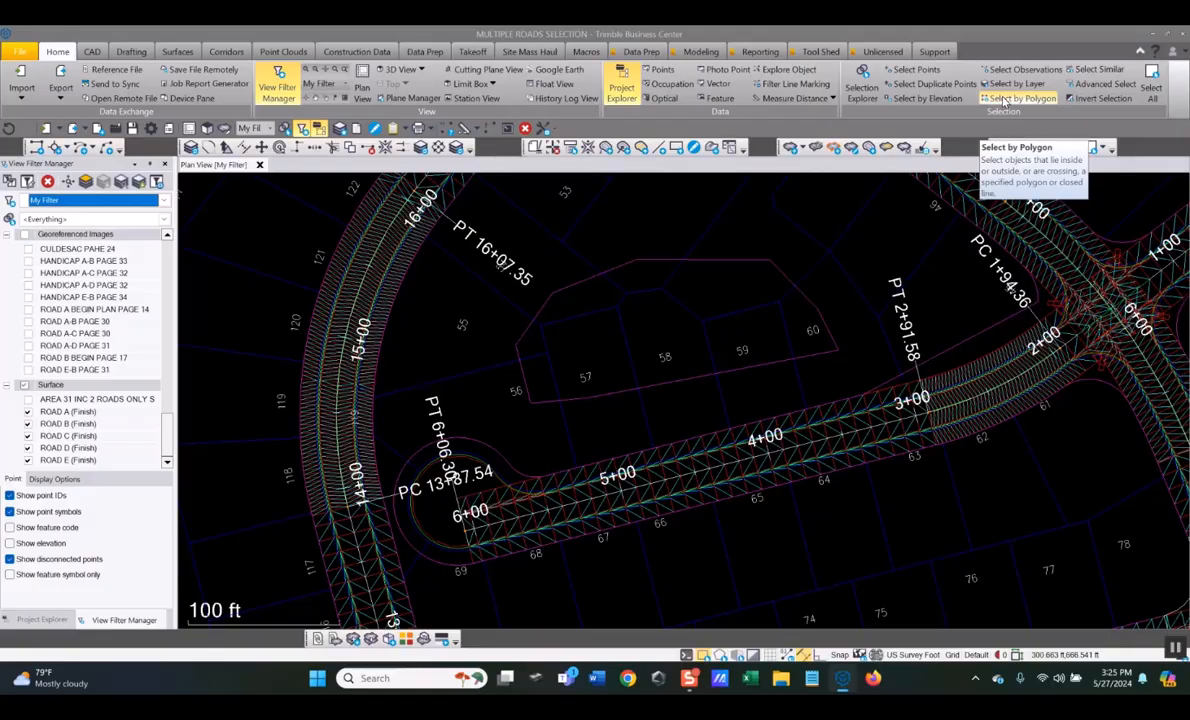
left_click(1005, 100)
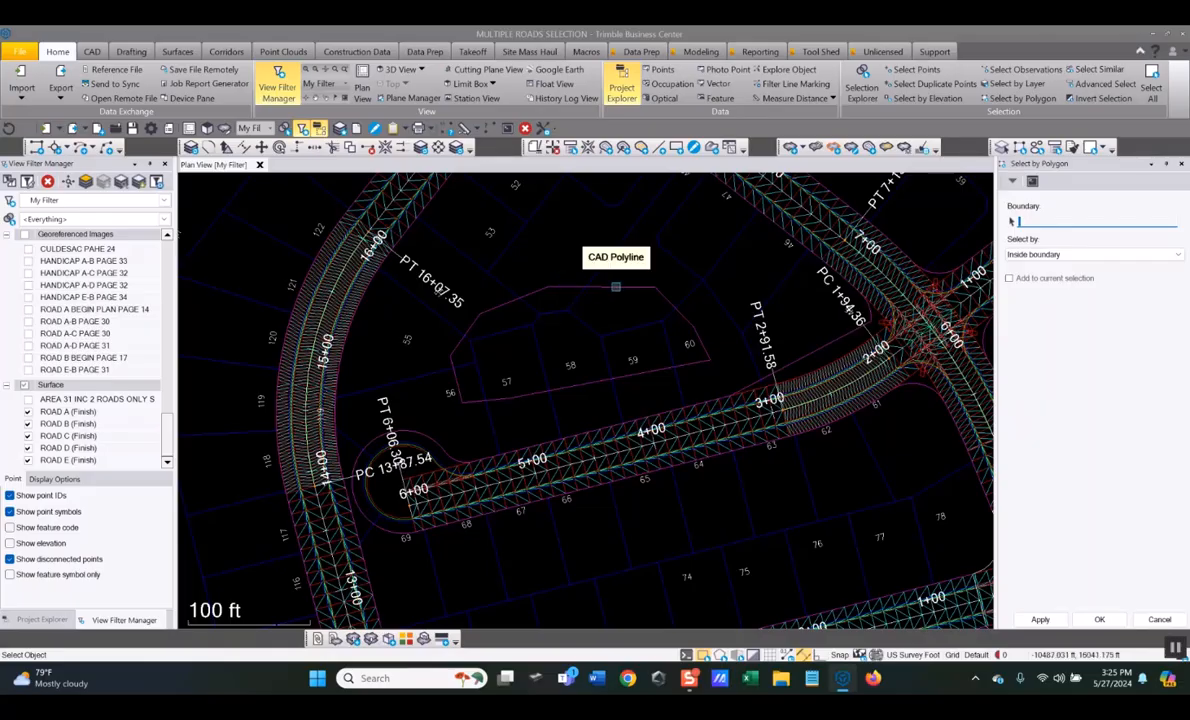
left_click(615, 287)
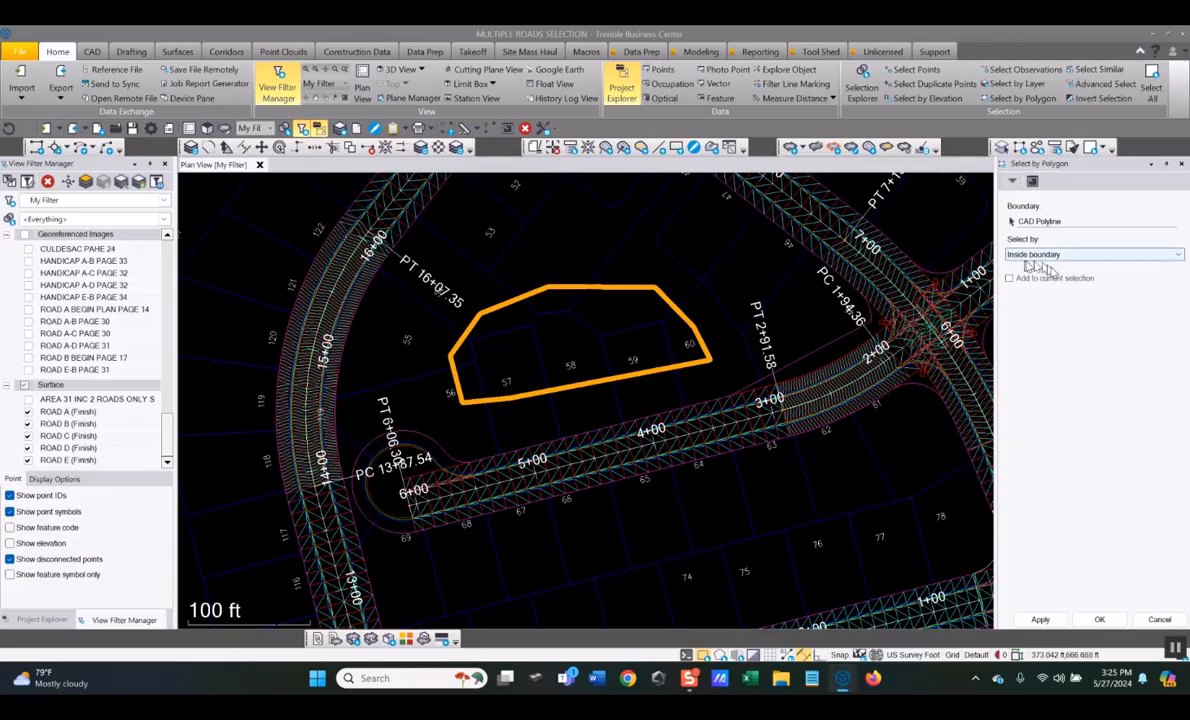
left_click(1179, 255)
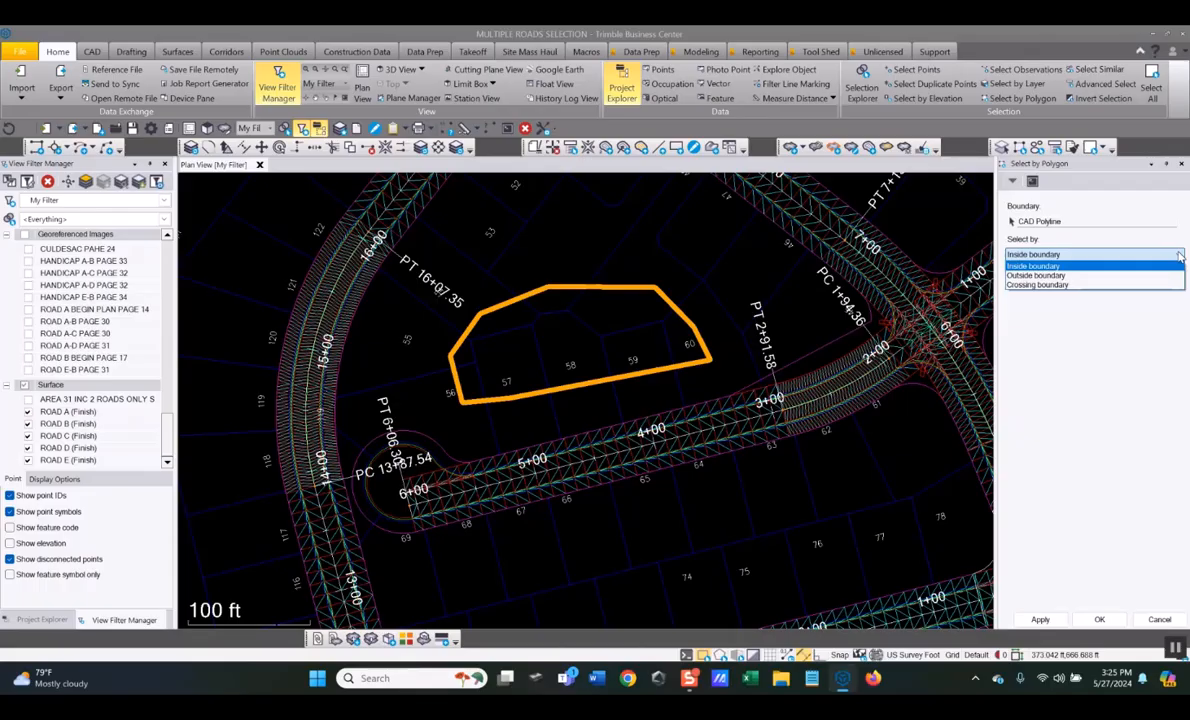
left_click(1046, 257)
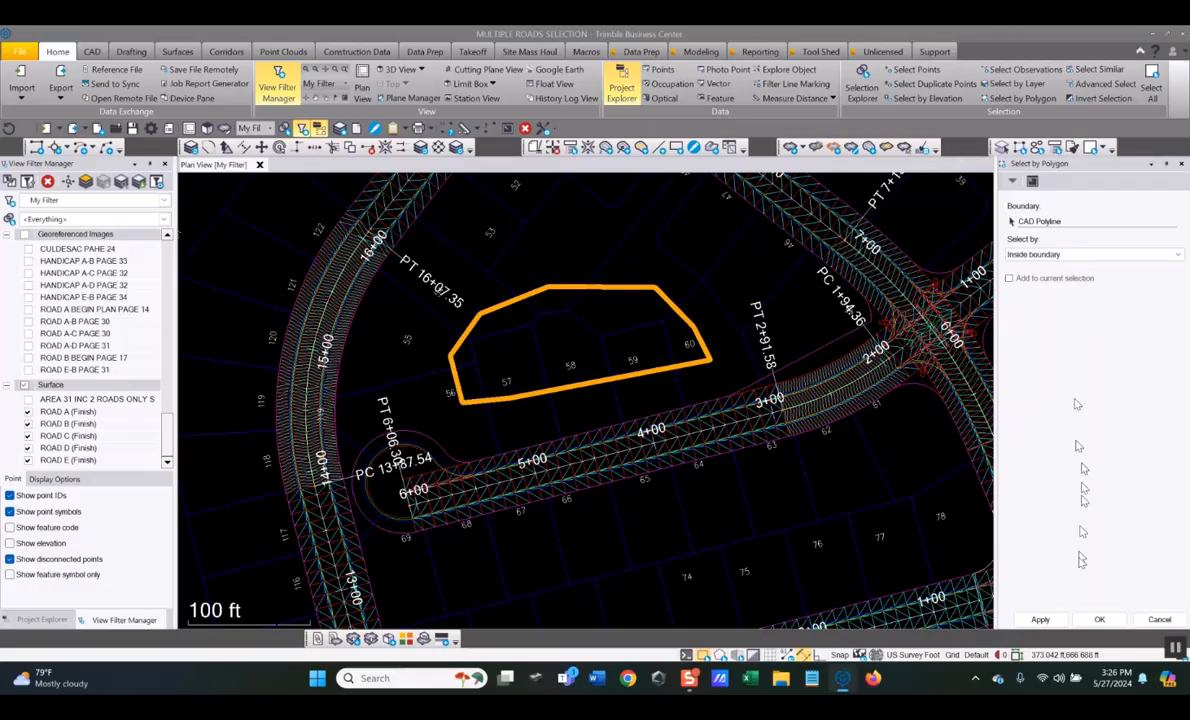
left_click(1100, 620)
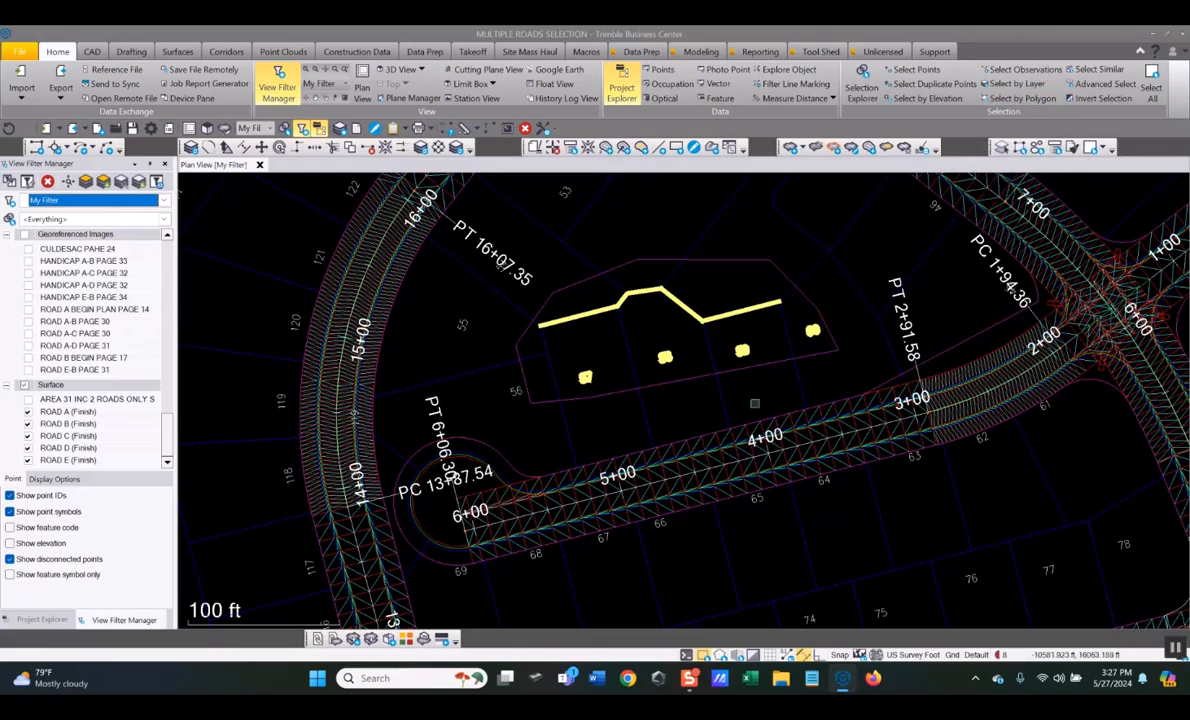
key("Escape")
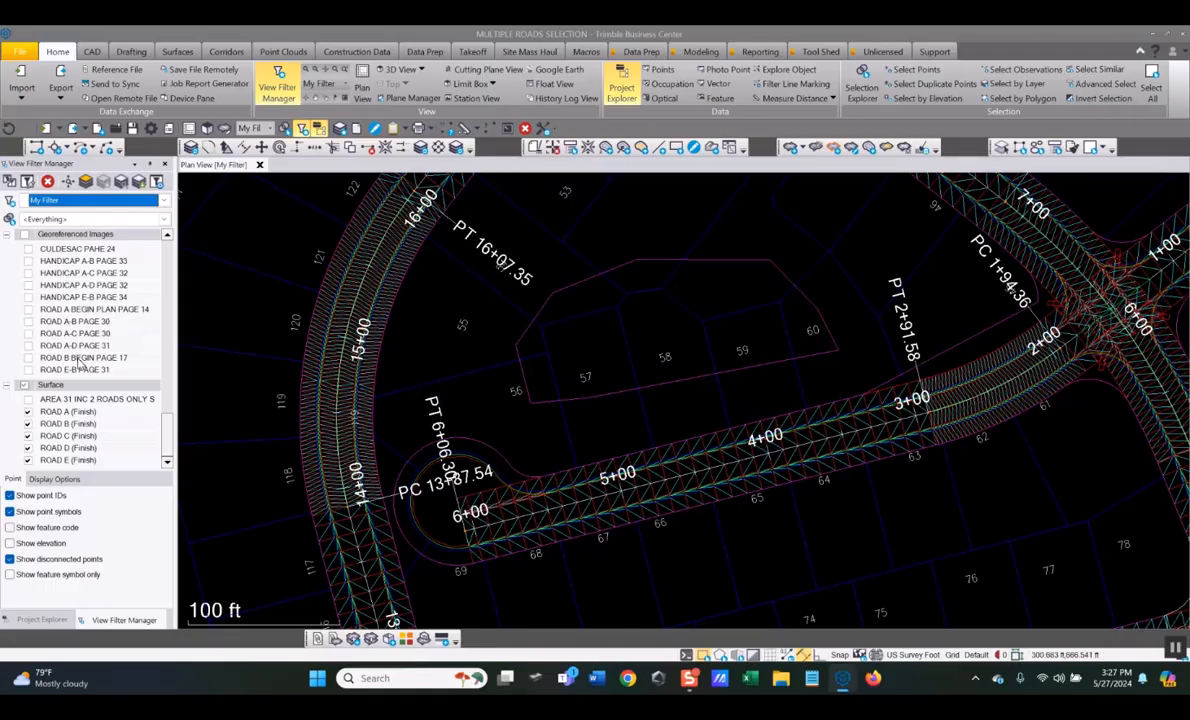
Step: Hide the PROP-LOT-LINES-2D layer in the plan view while keeping the lot numbers shown
scroll(79, 354, "up", 5)
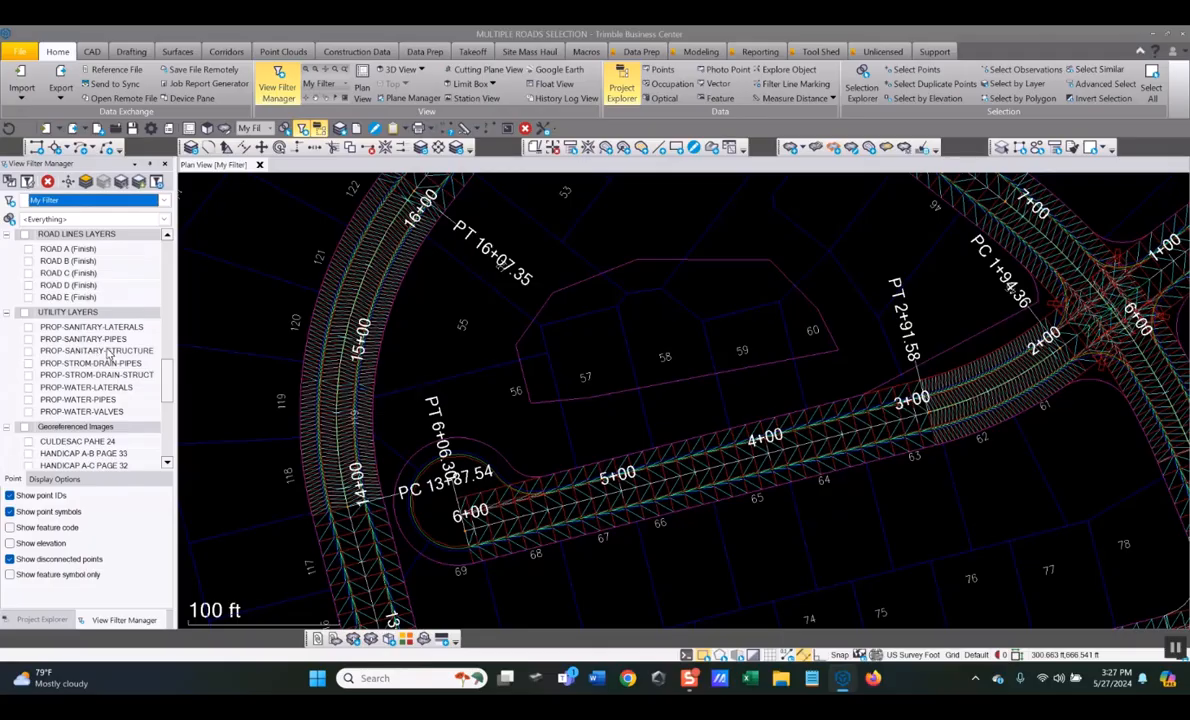
scroll(141, 416, "up", 5)
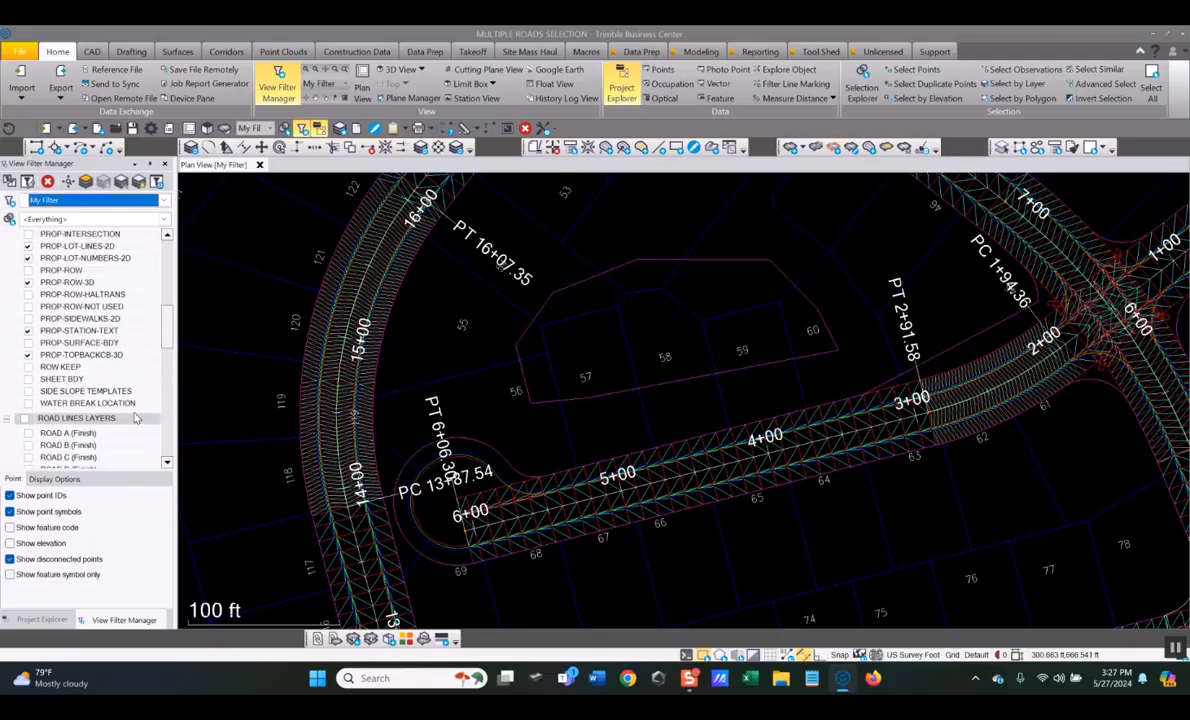
scroll(122, 385, "up", 1)
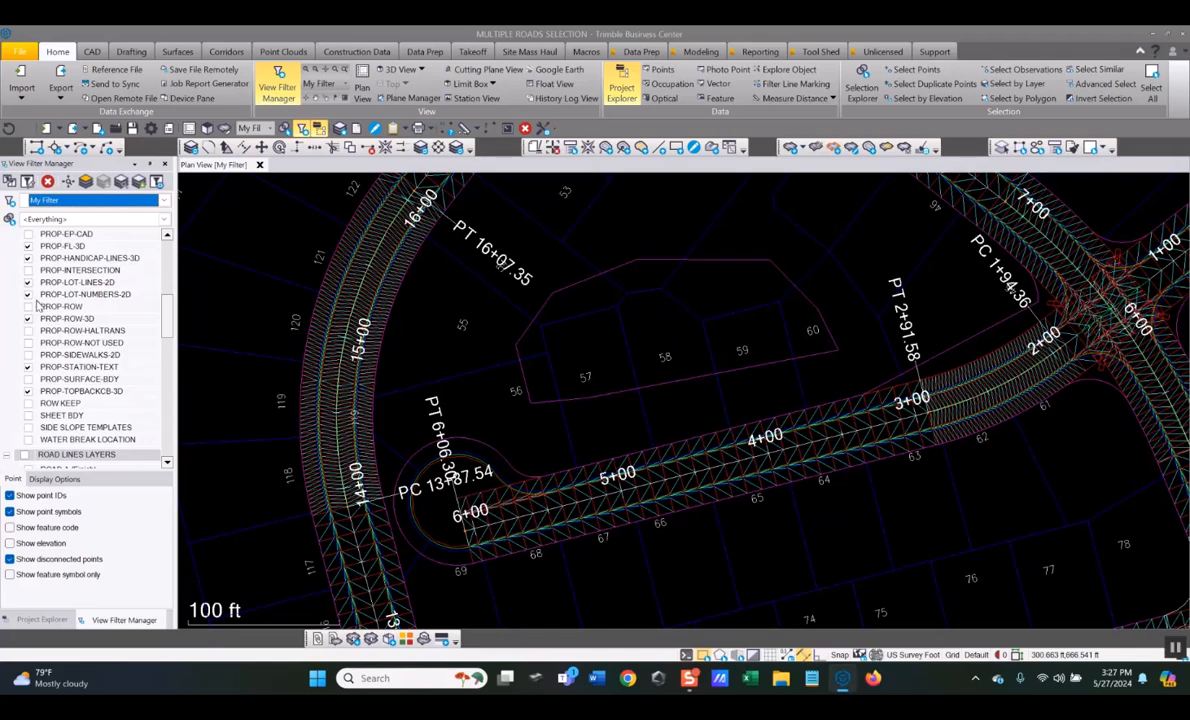
left_click(28, 294)
left_click(28, 282)
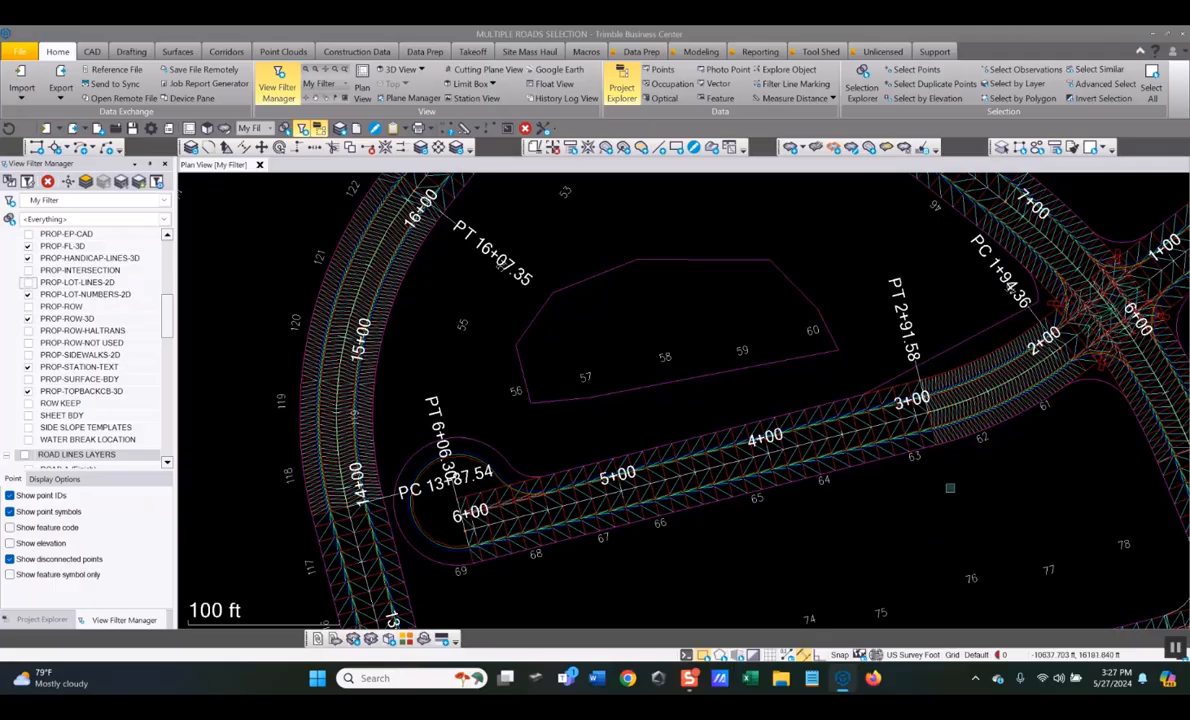
Step: Use Select by Layer to select all objects on the PROP-LOT-LINES-2D layer, and close the command
left_click(1033, 83)
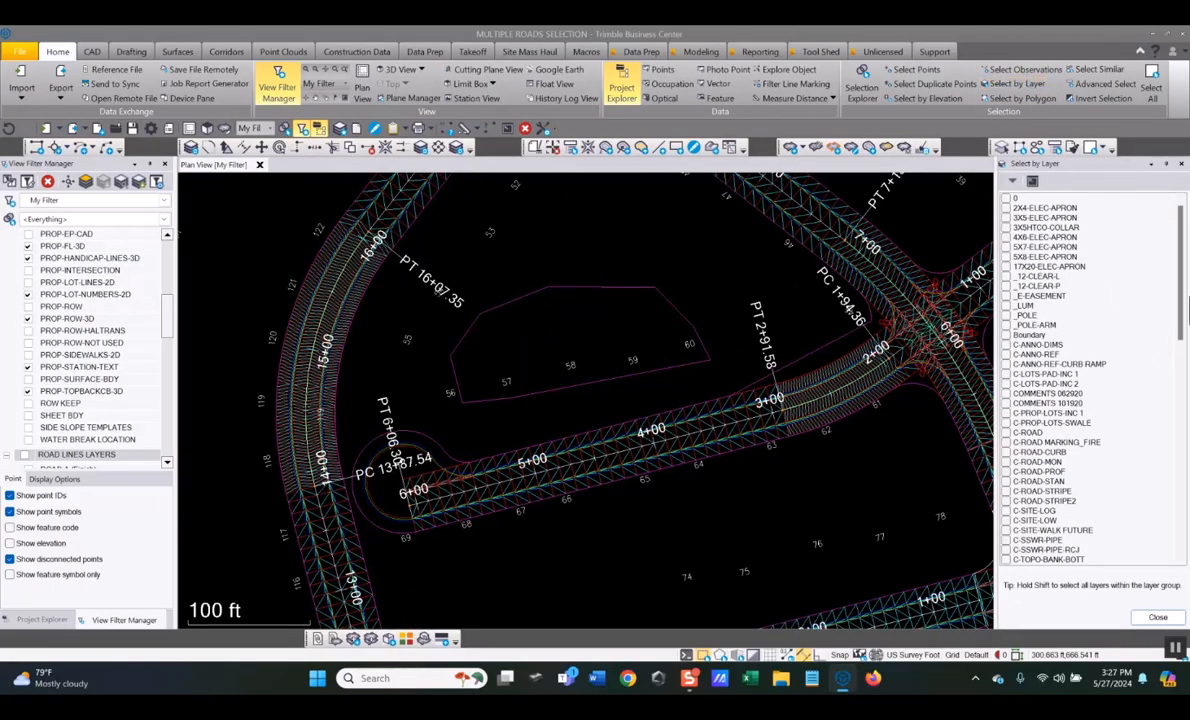
scroll(1095, 285, "down", 12)
scroll(1127, 425, "down", 8)
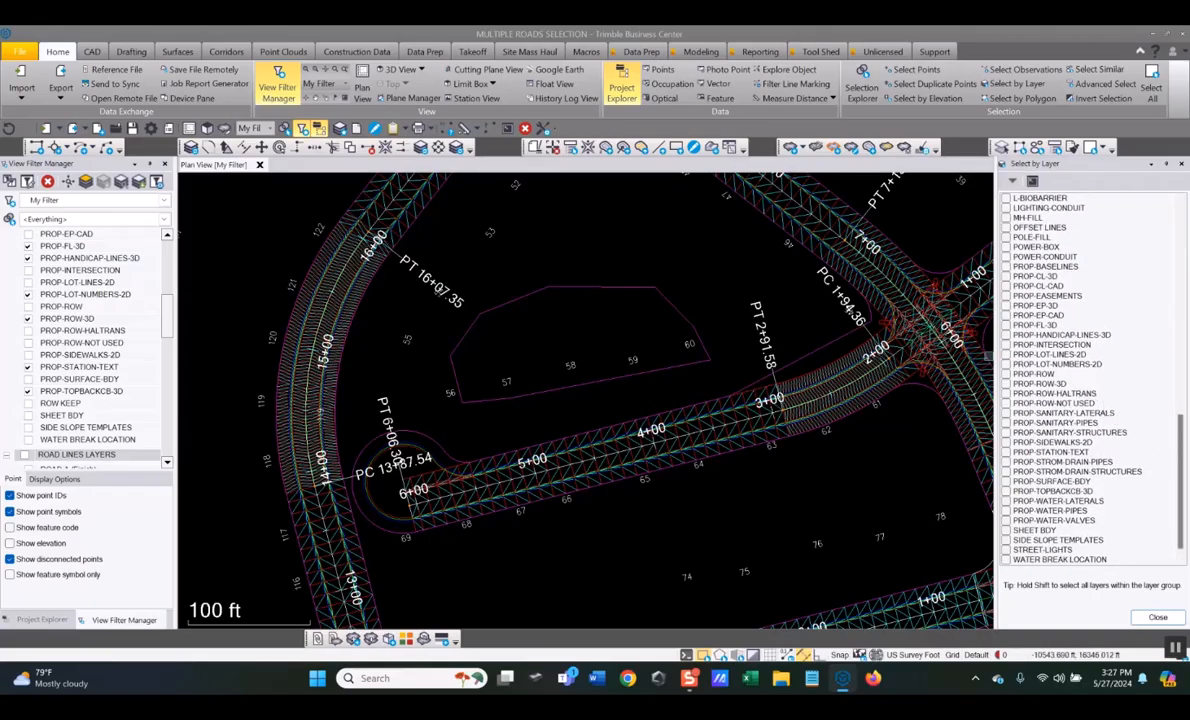
left_click(1005, 355)
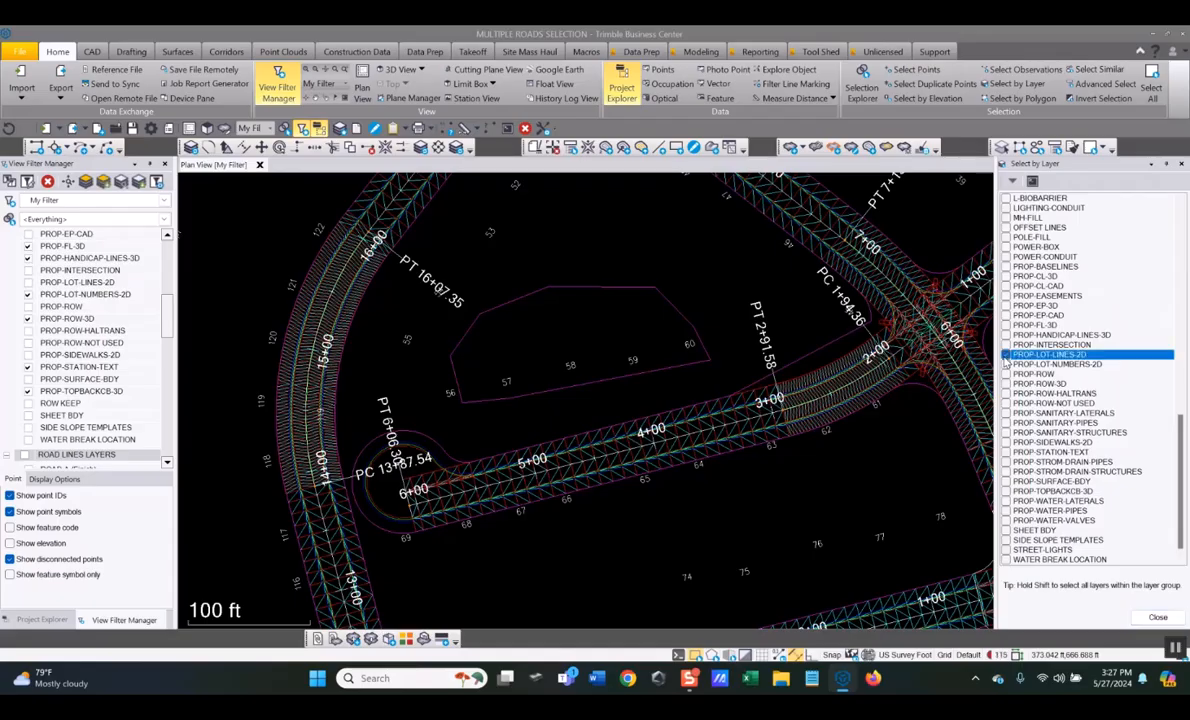
left_click(1157, 617)
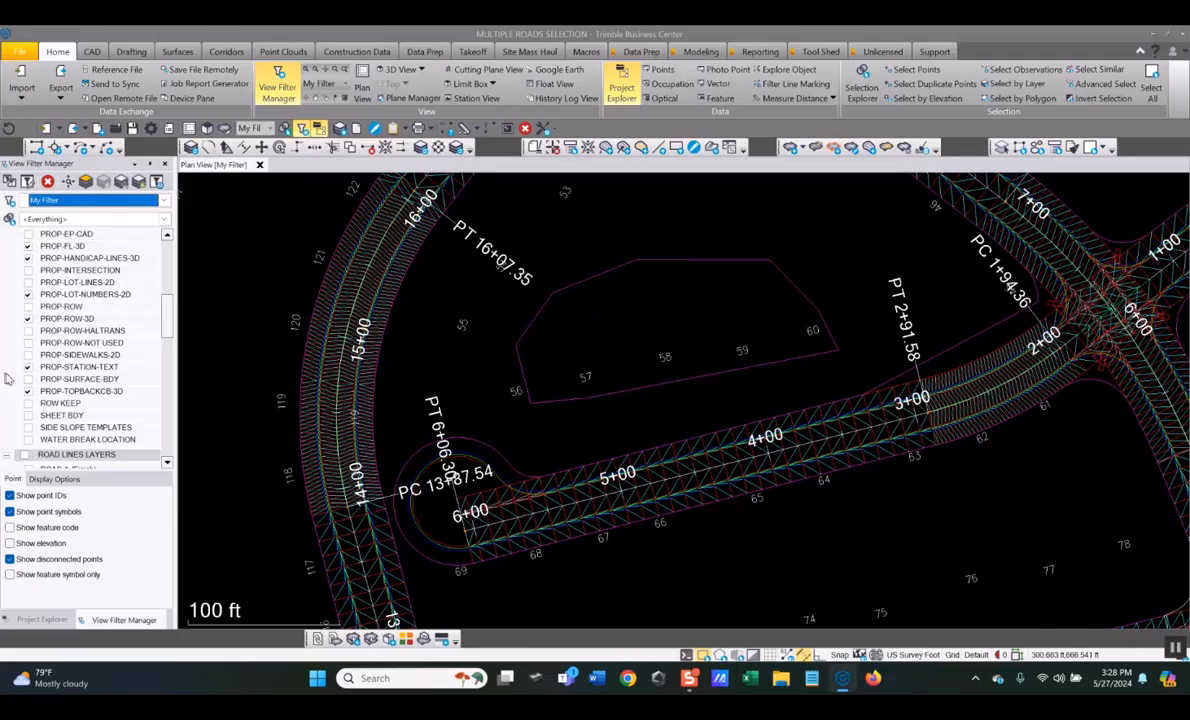
Step: Show the PROP-LOT-LINES-2D layer in the plan view again
left_click(28, 367)
left_click(28, 367)
left_click(28, 282)
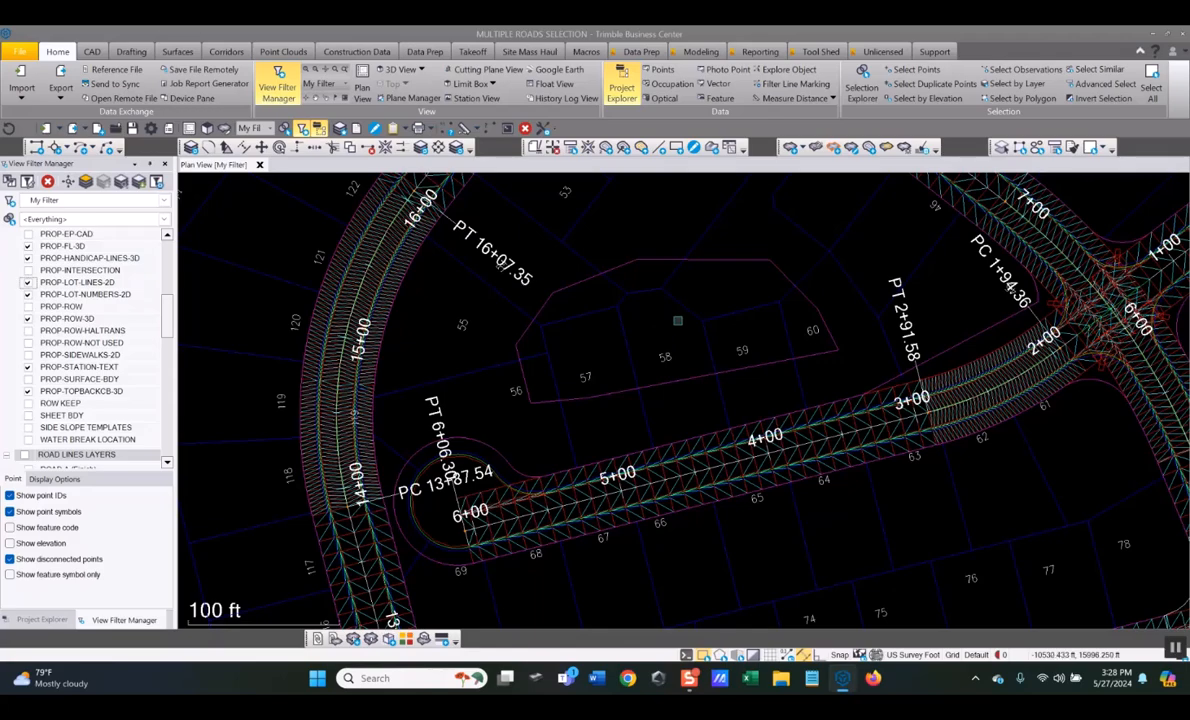
Step: Use Select by Polygon with Outside boundary to select everything outside the polyline around lots 57 to 60, and clear the selection
left_click(1031, 104)
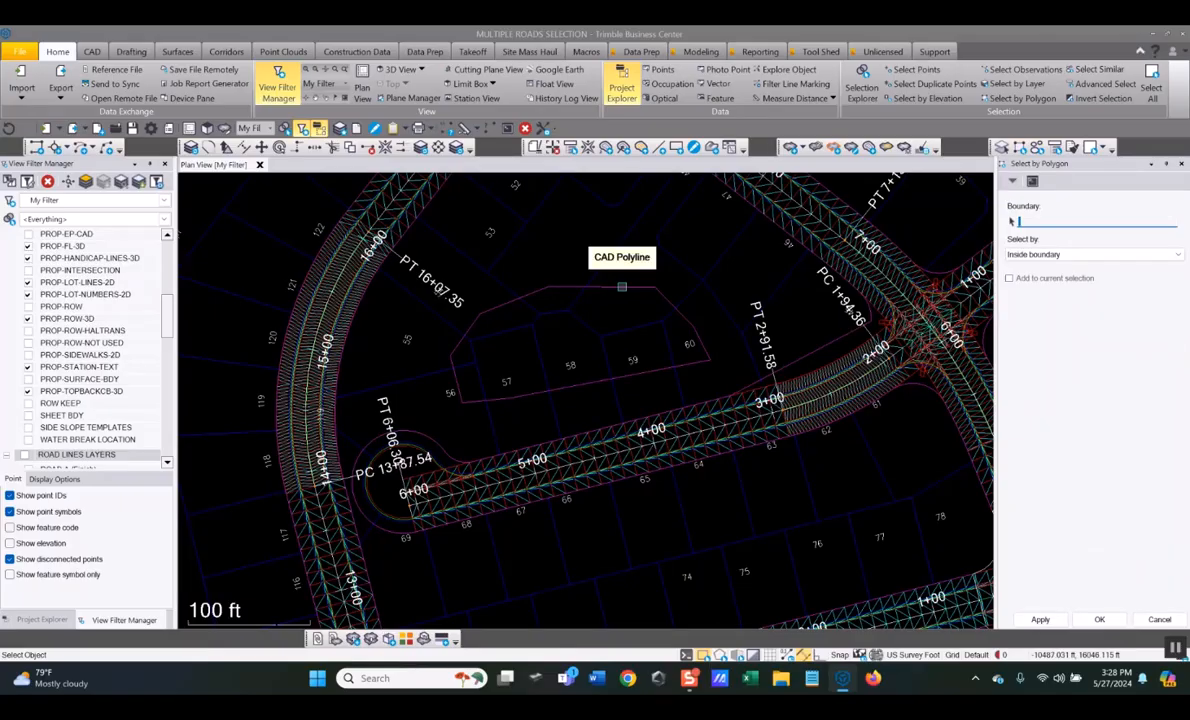
left_click(622, 287)
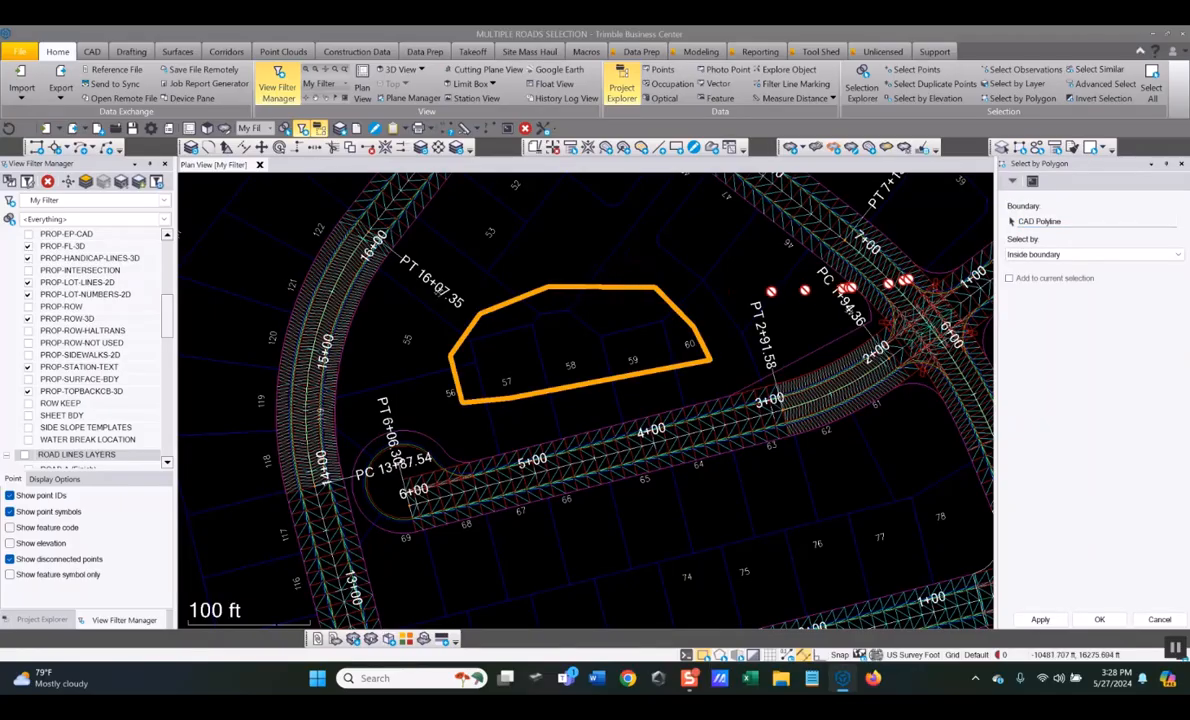
left_click(1178, 256)
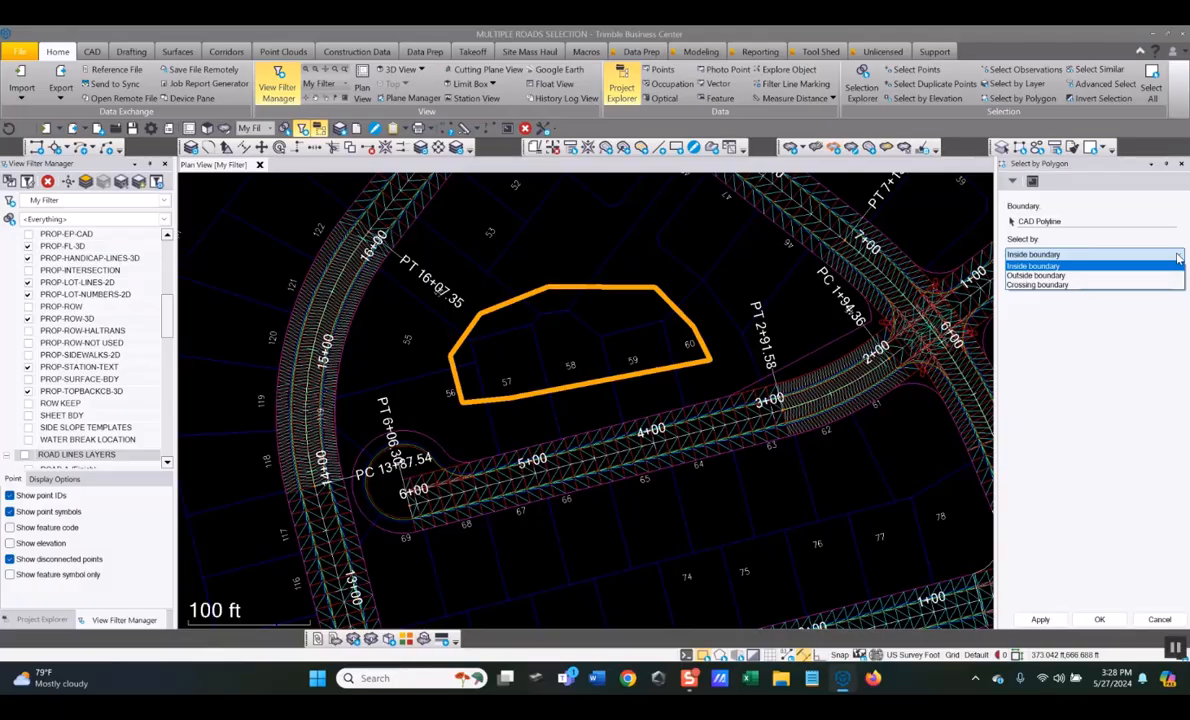
left_click(1034, 276)
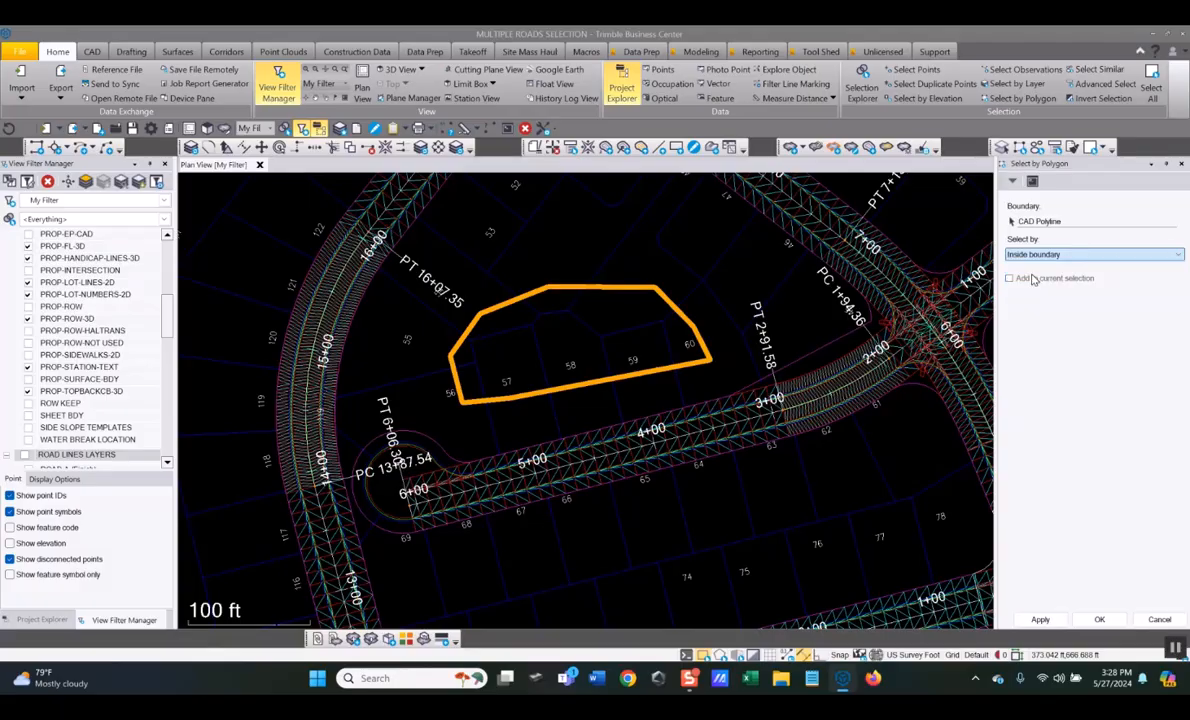
left_click(1100, 620)
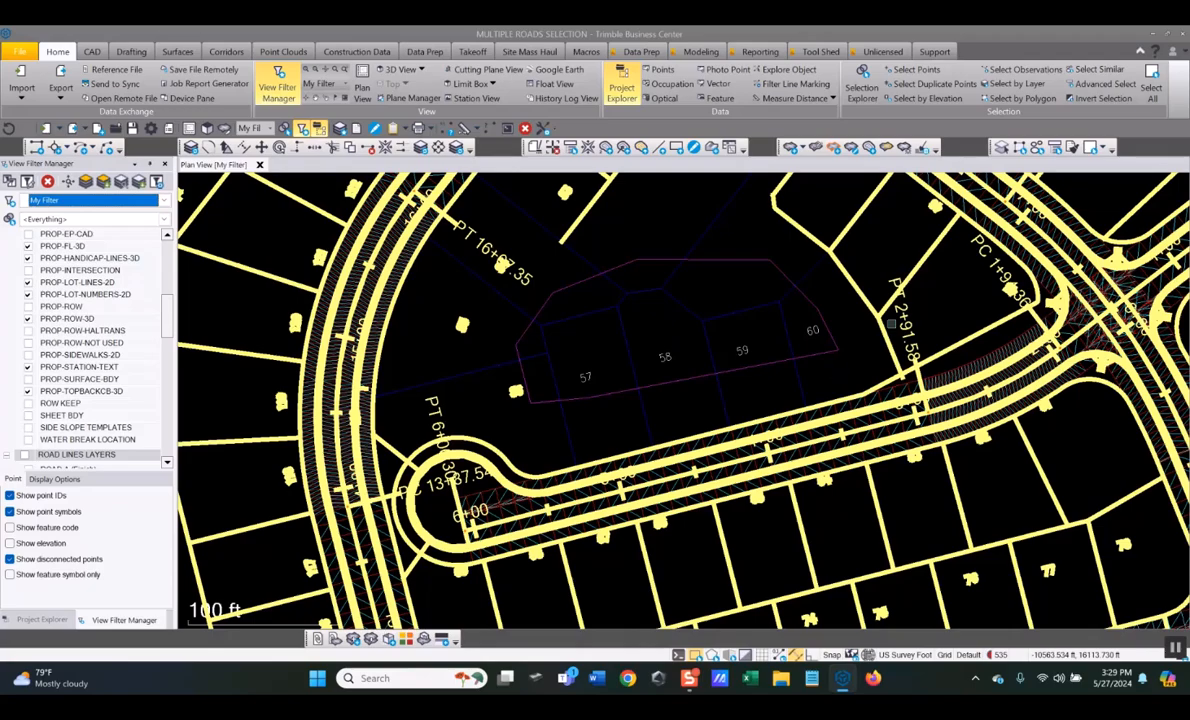
left_click(1020, 84)
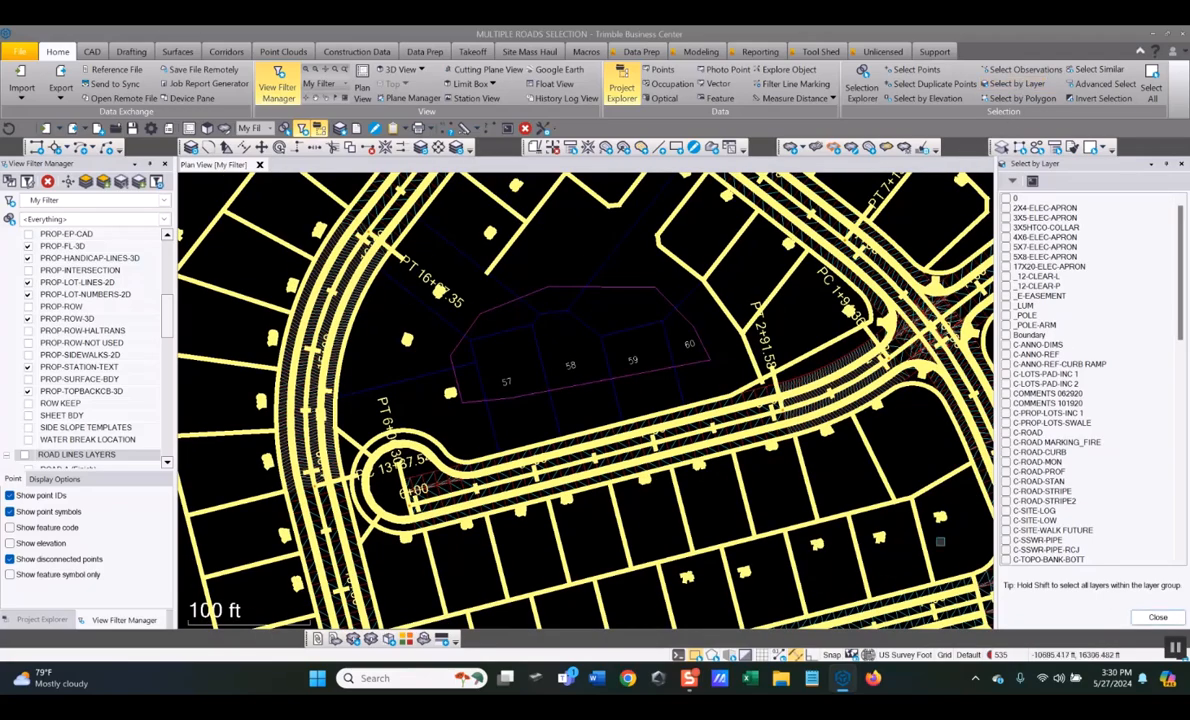
key("Escape")
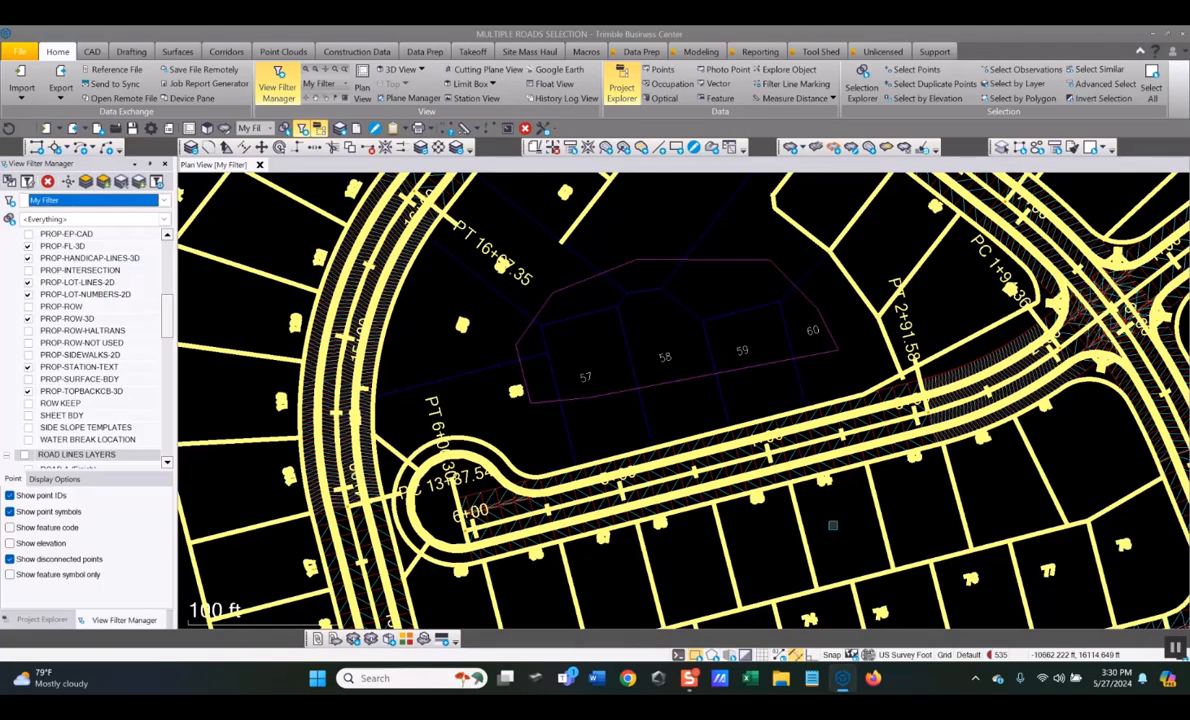
key("Escape")
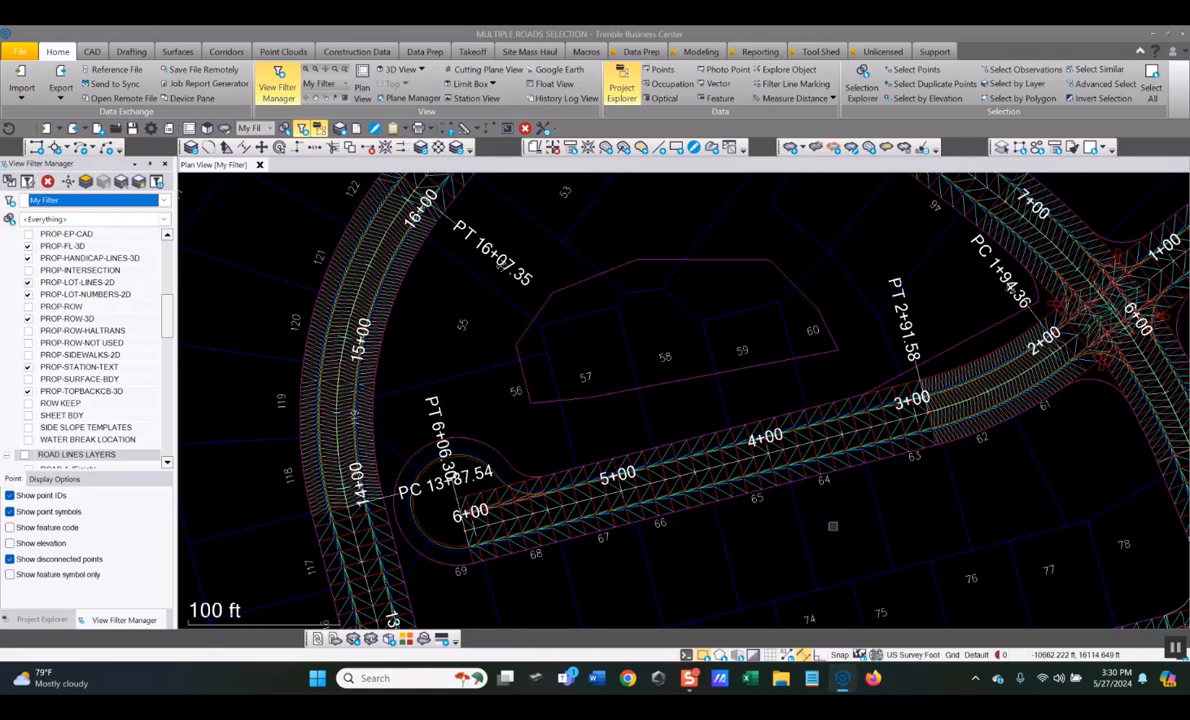
Step: Use Select by Polygon with Crossing boundary on the closed polyline around lots 57 to 60
left_click(1017, 98)
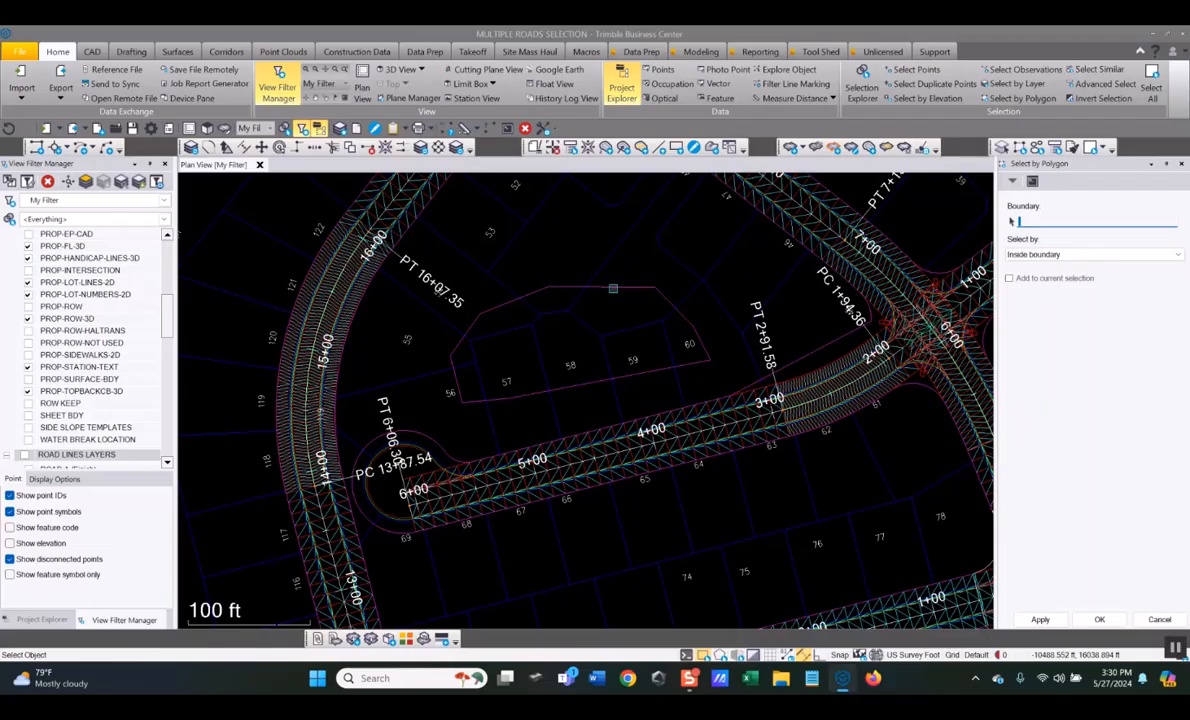
left_click(613, 289)
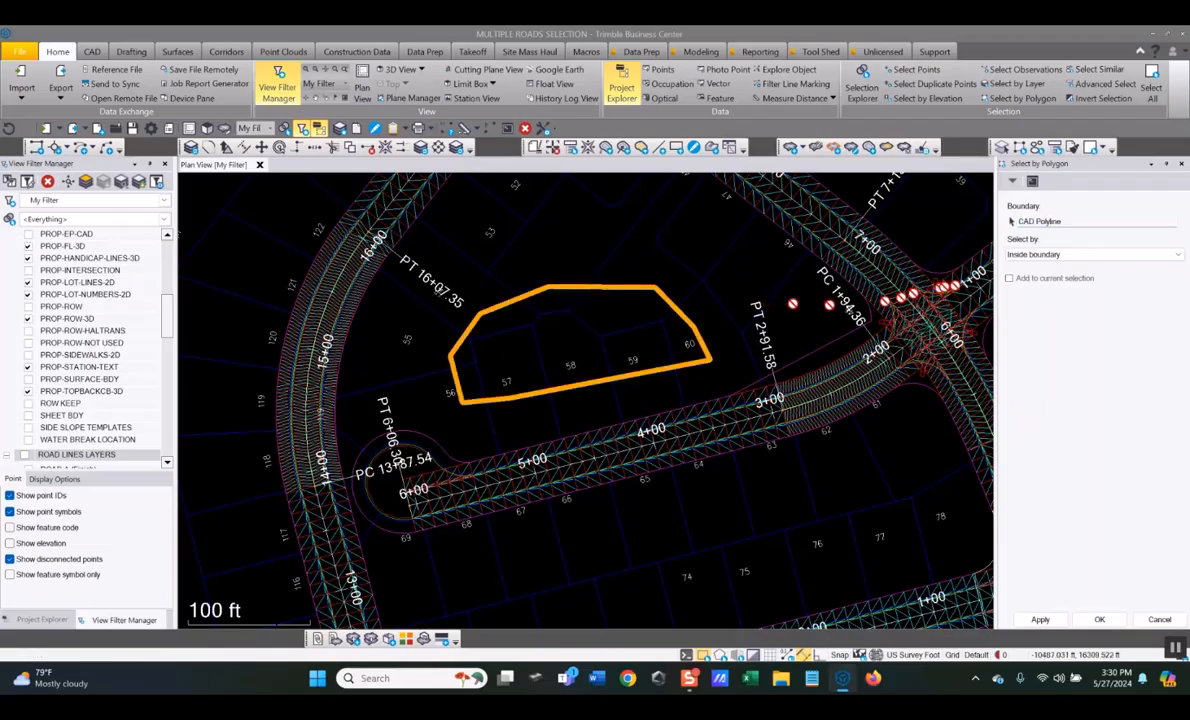
left_click(1180, 255)
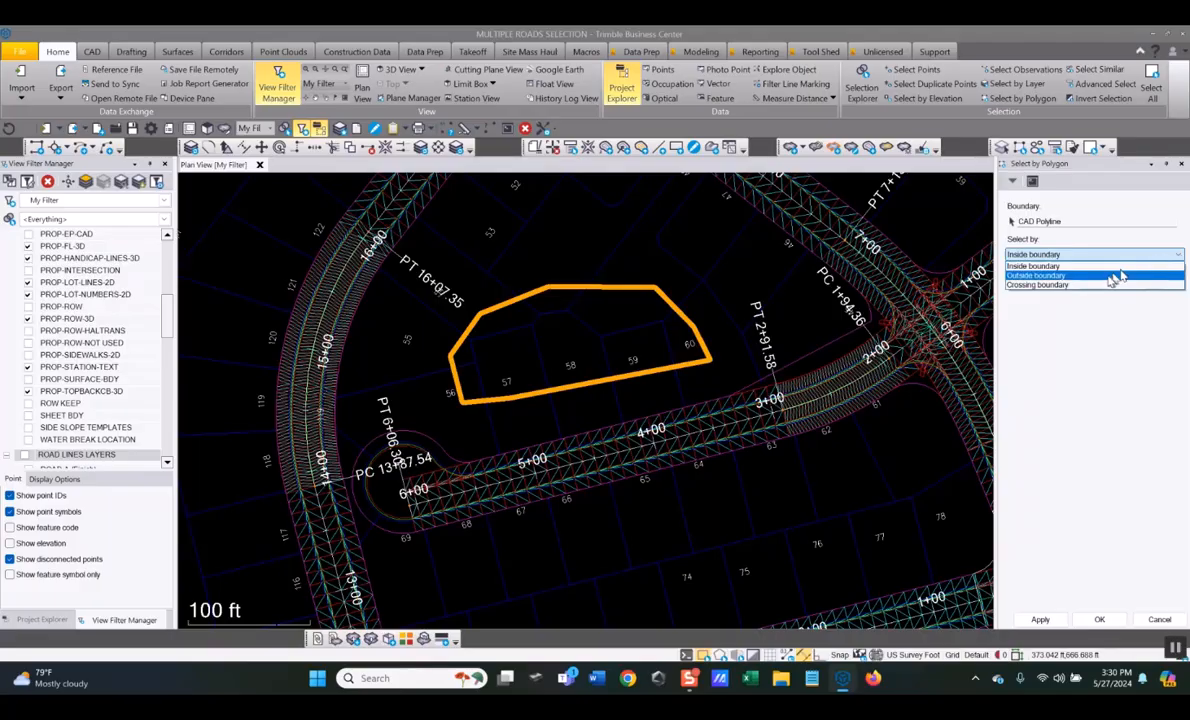
left_click(1047, 287)
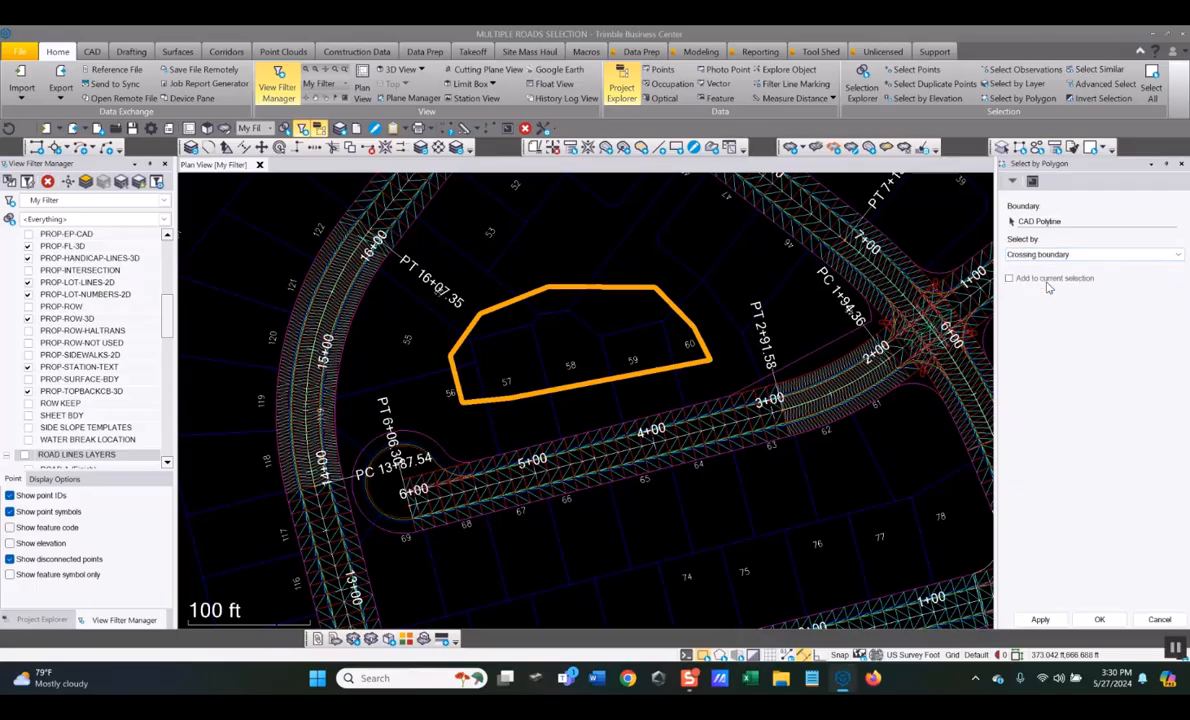
left_click(1099, 621)
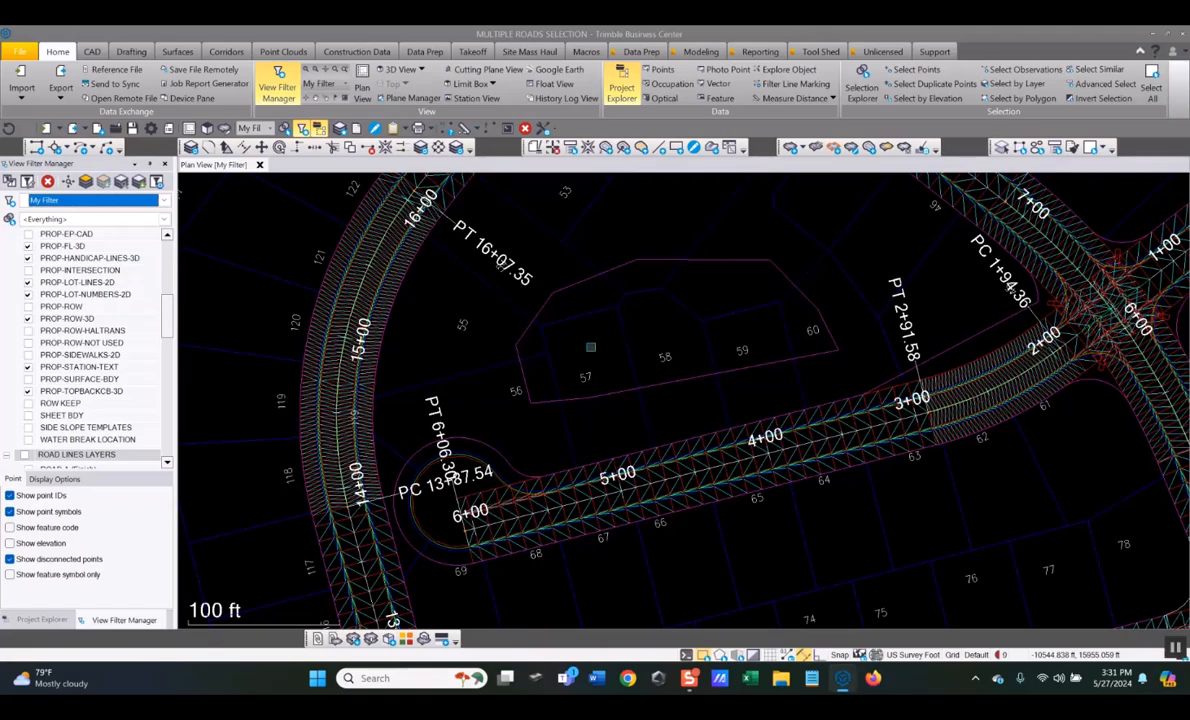
Step: Draw an open three-segment polyline through the block of lots 61 to 78, running along the upper lots and back across lots 71 to 75
scroll(590, 347, "down", 2)
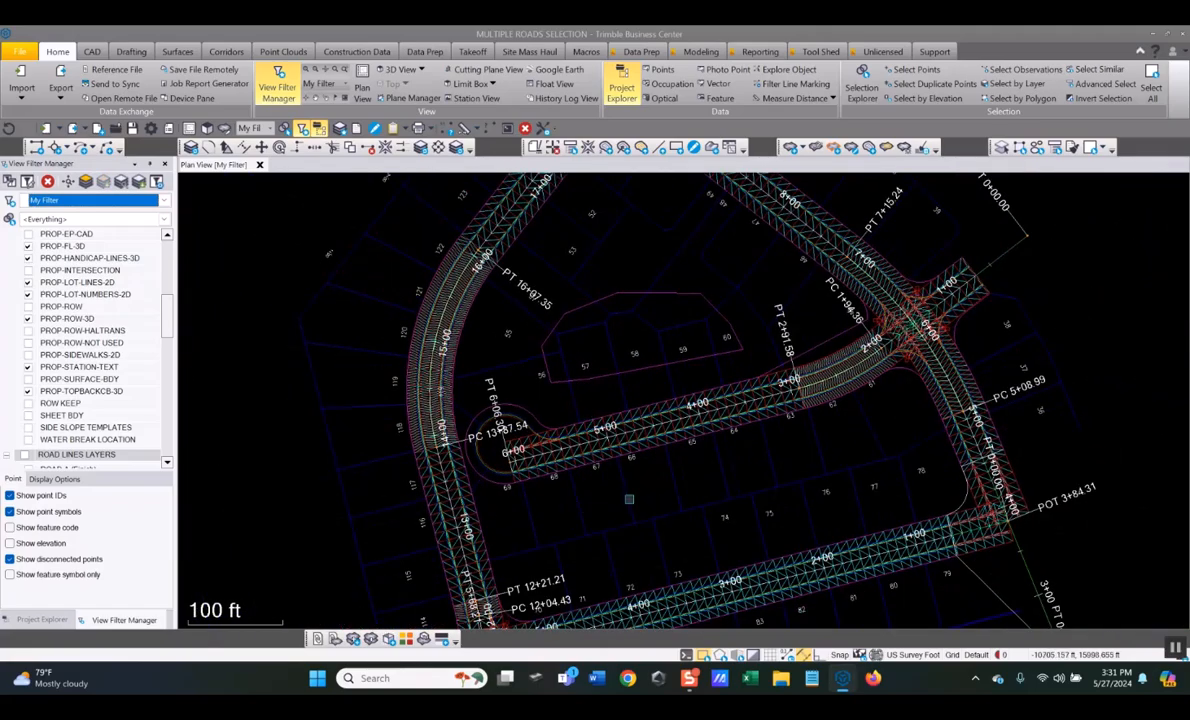
middle_click_drag(640, 492, 602, 464)
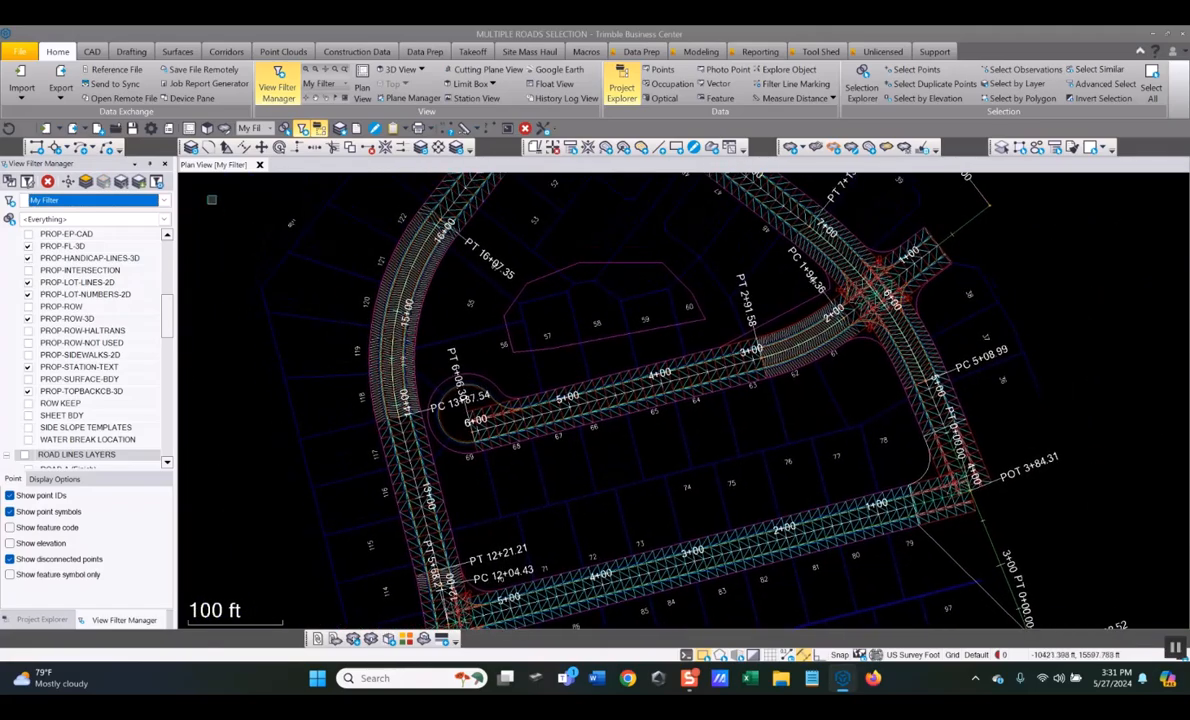
left_click(91, 51)
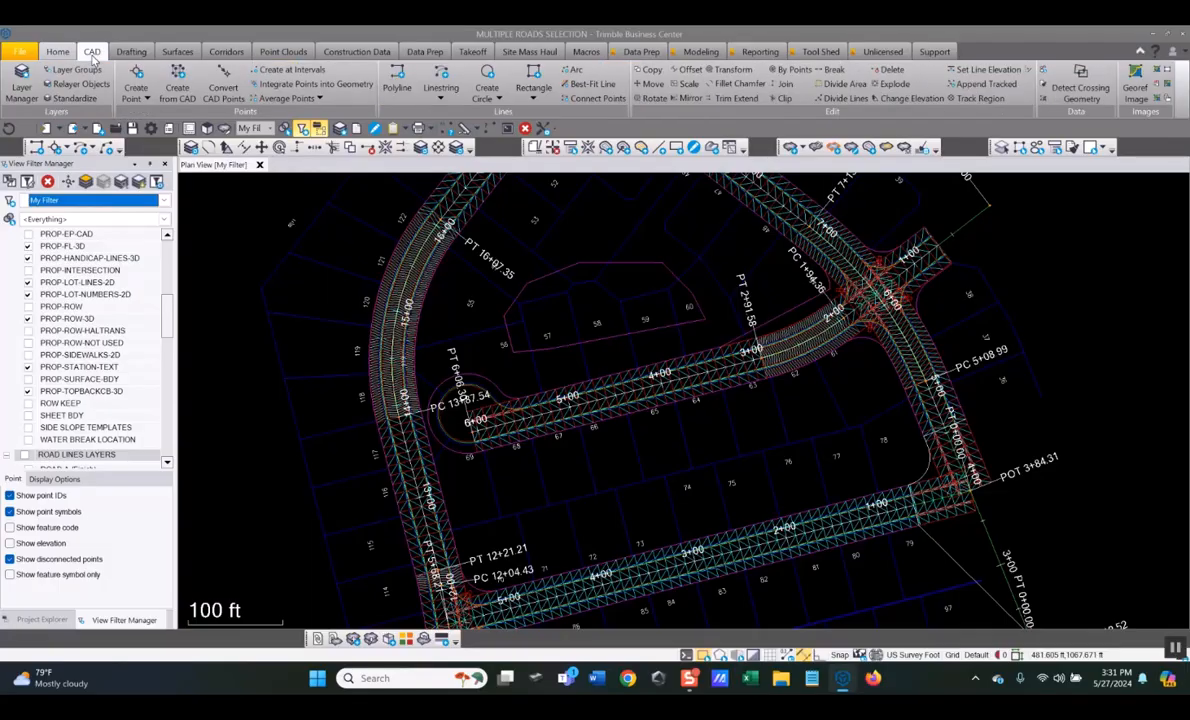
left_click(397, 82)
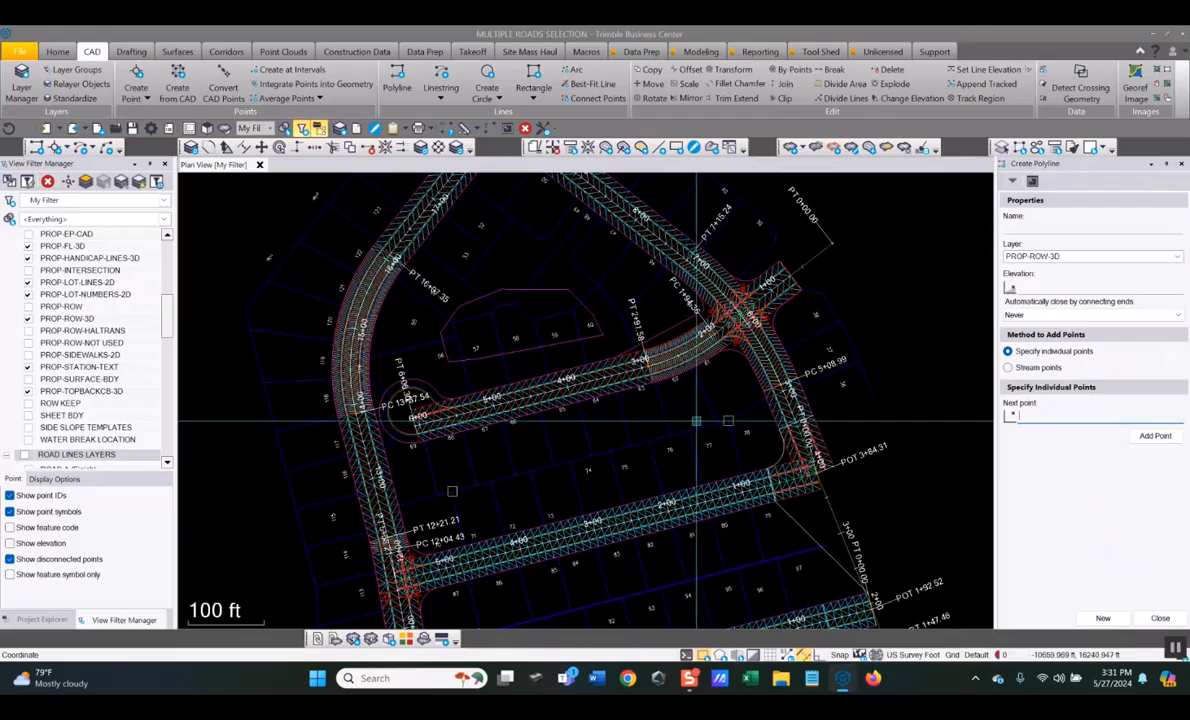
left_click(735, 390)
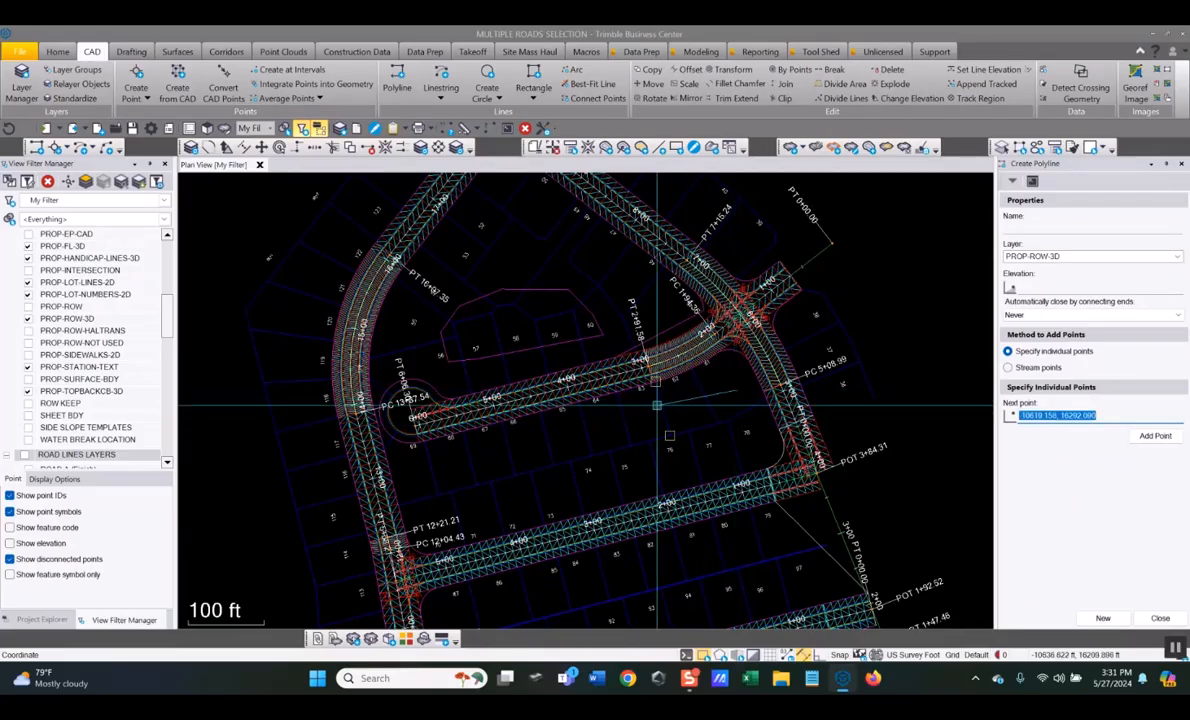
left_click(417, 476)
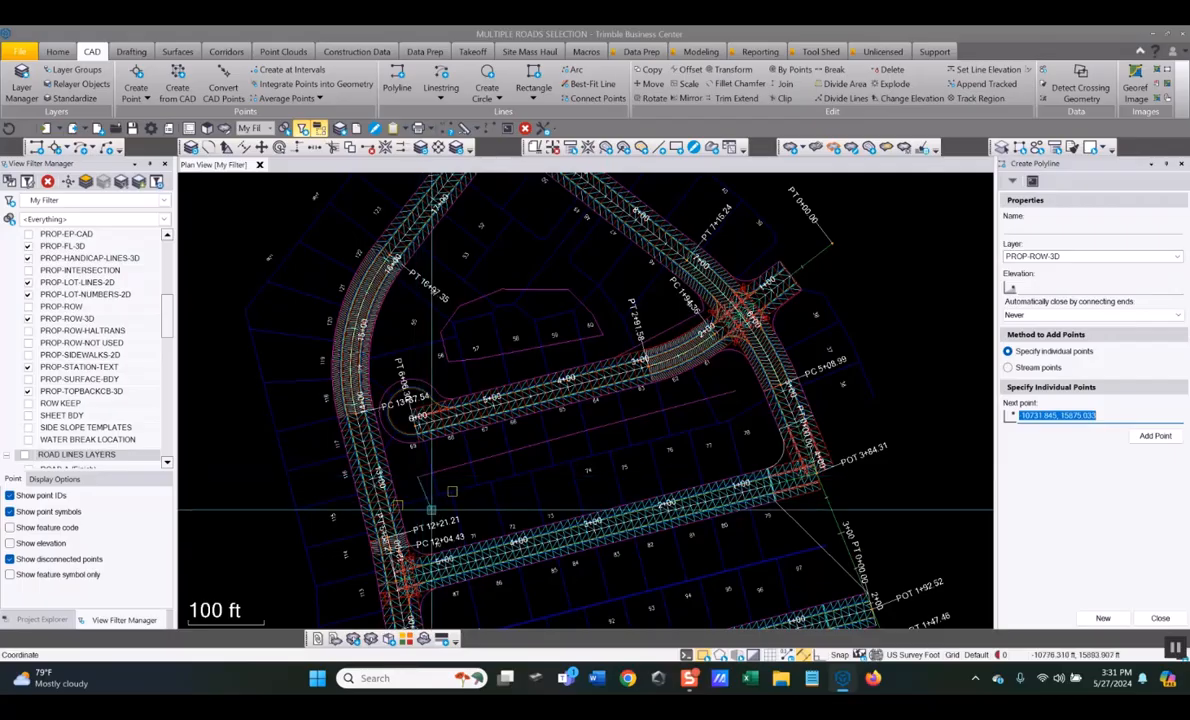
left_click(433, 512)
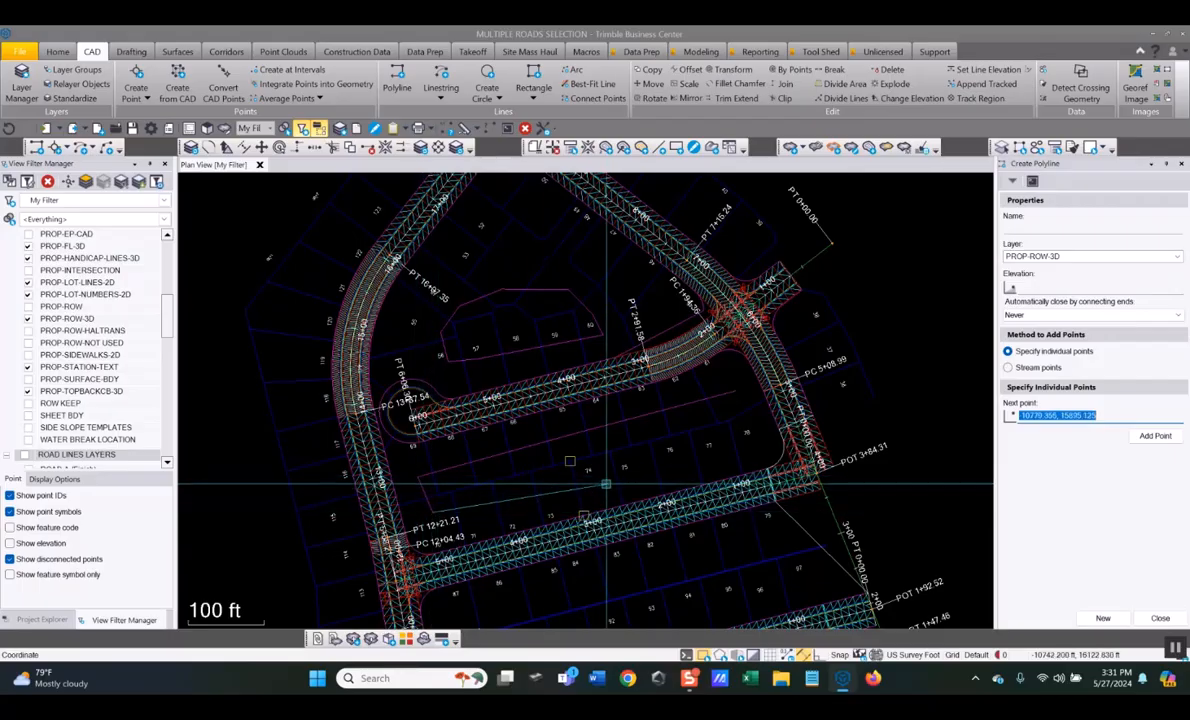
left_click(651, 480)
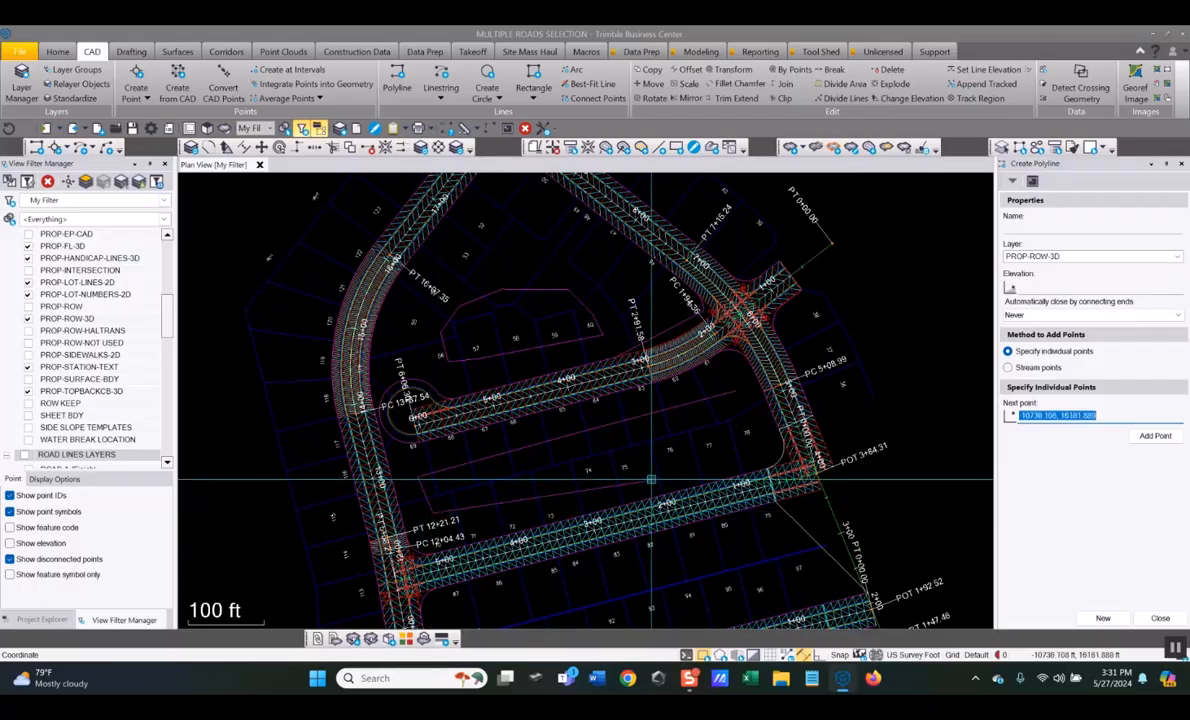
left_click(1160, 618)
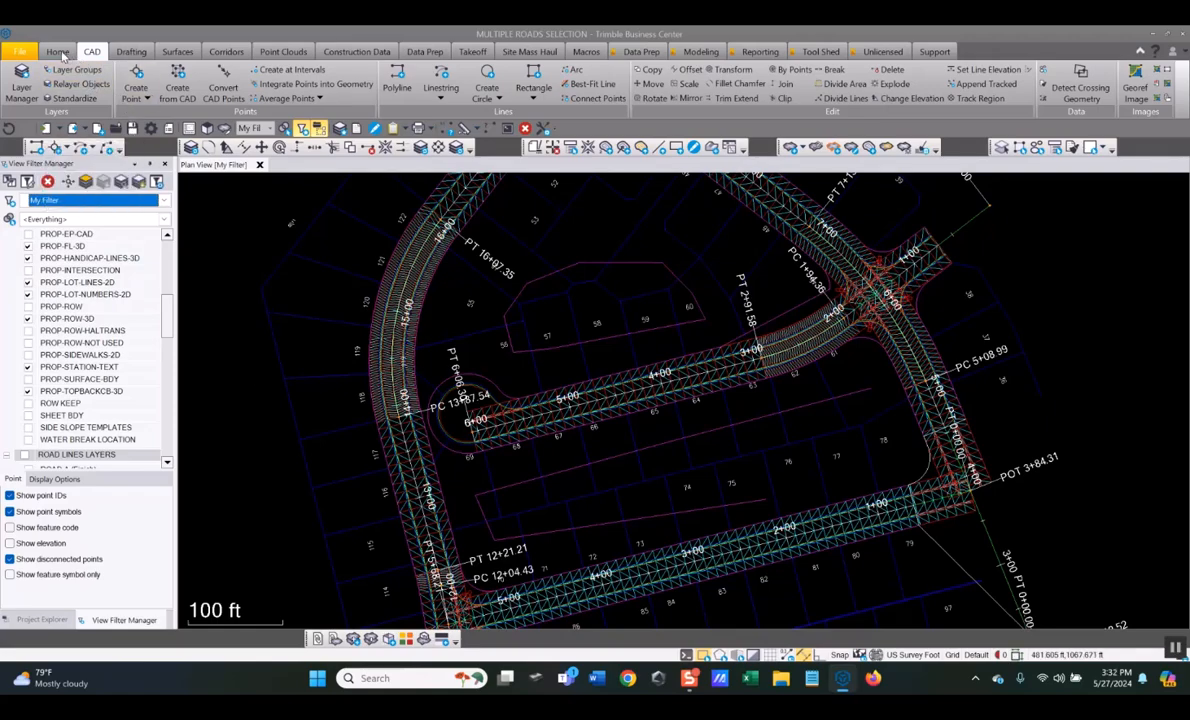
Step: Use Select by Polygon with Crossing boundary on the open polyline to select the lot lines it crosses, and clear the selection
left_click(62, 55)
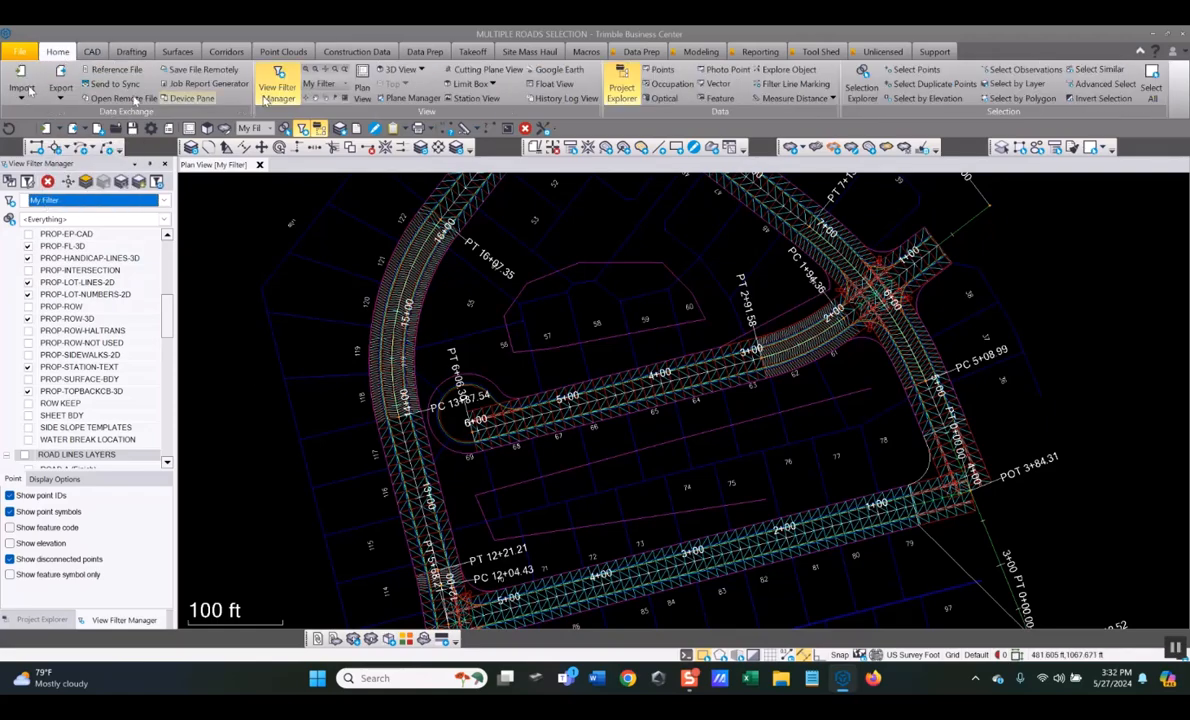
left_click(1049, 101)
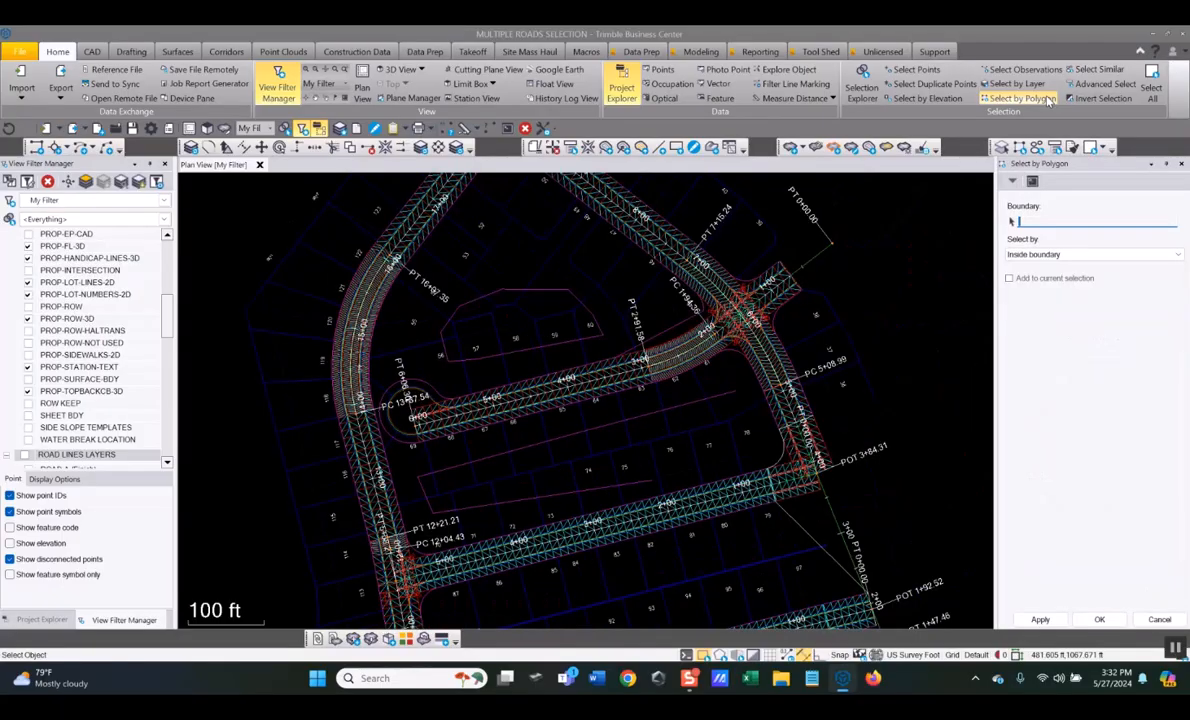
left_click(680, 407)
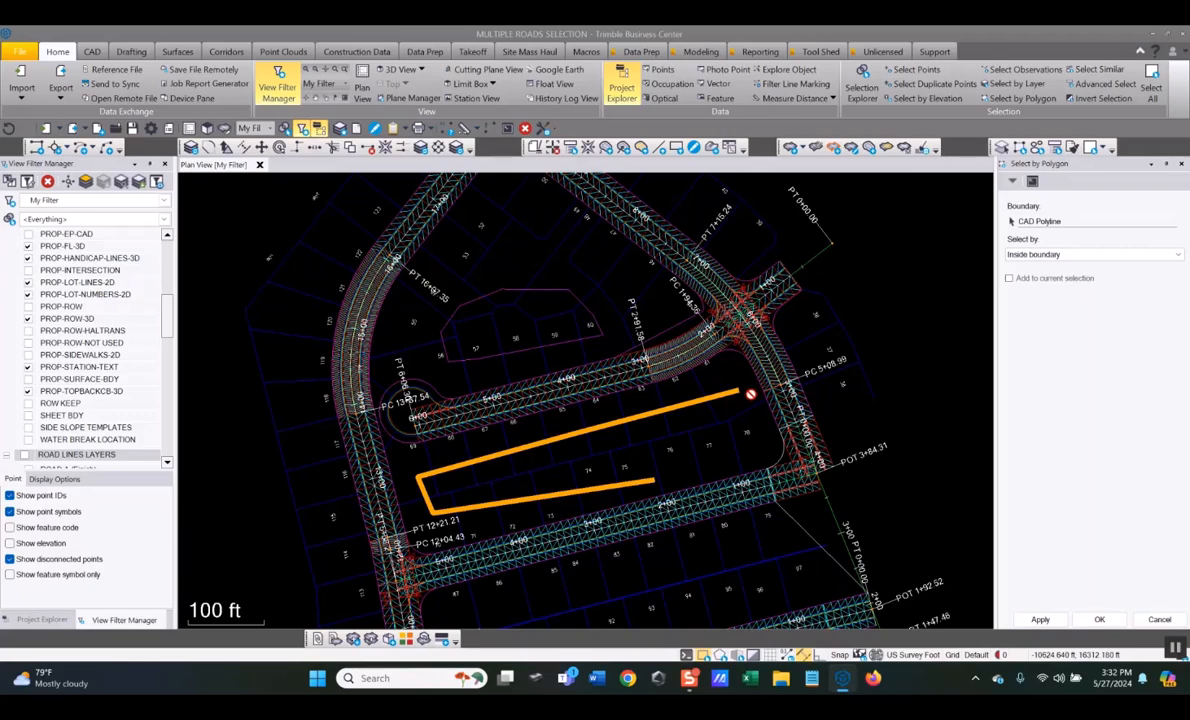
left_click(1179, 255)
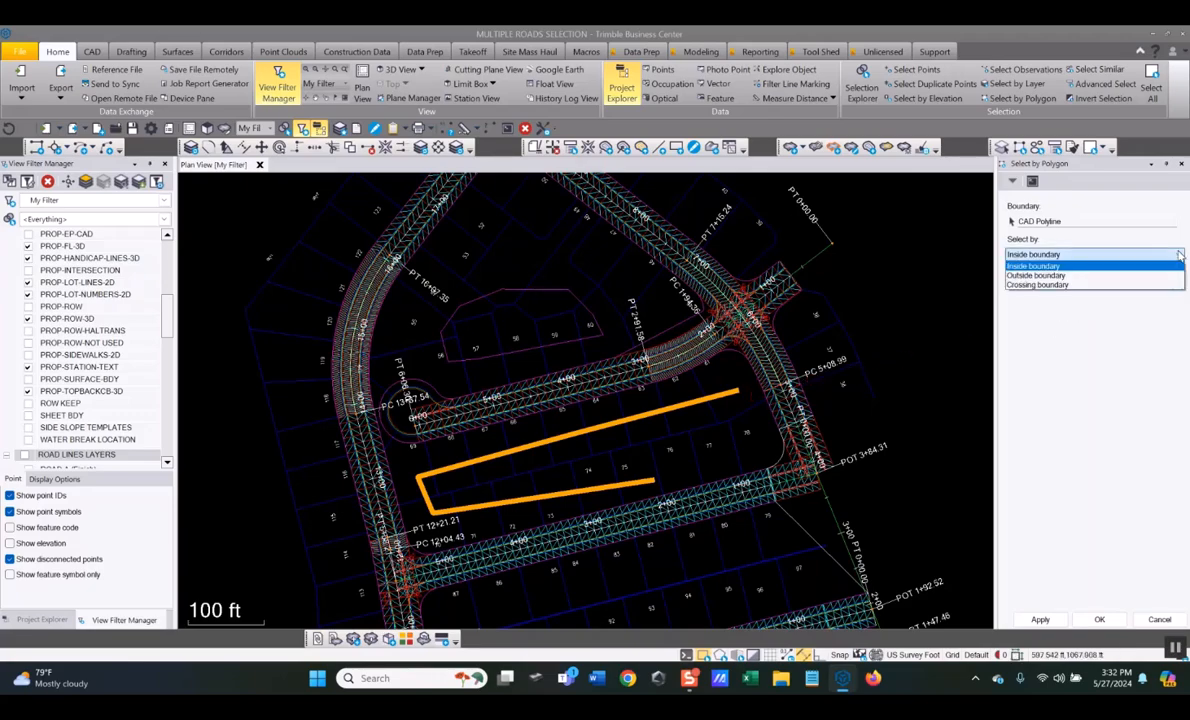
left_click(1079, 286)
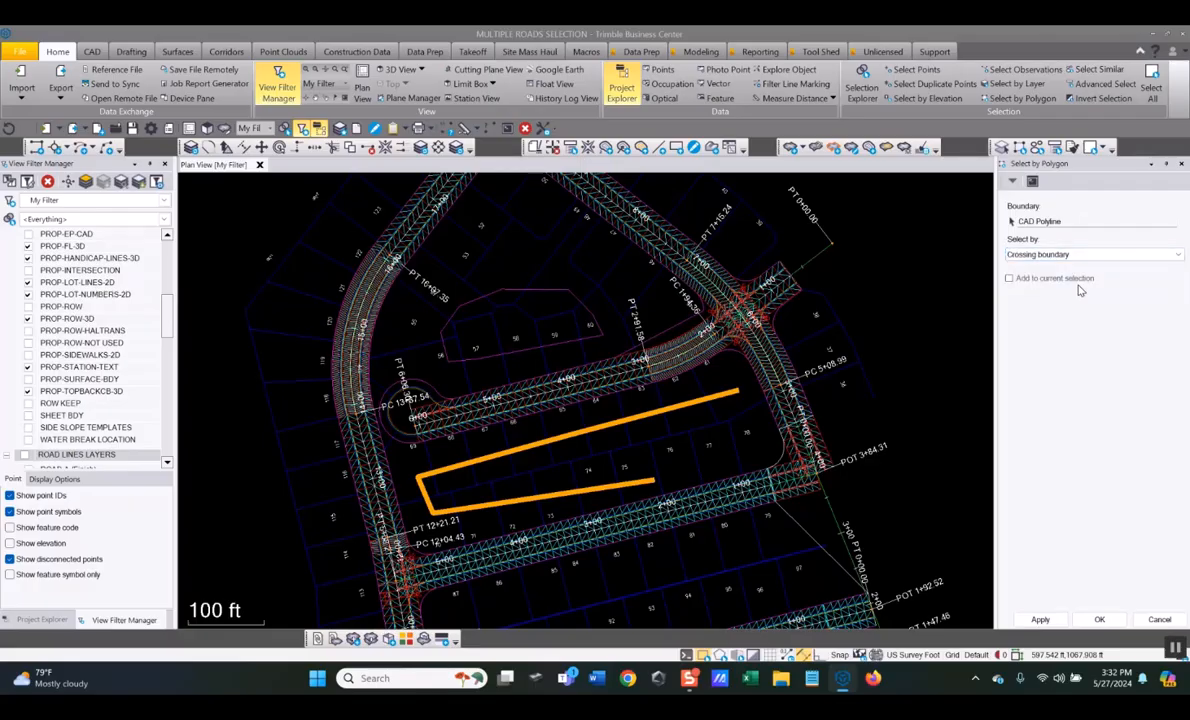
left_click(1101, 621)
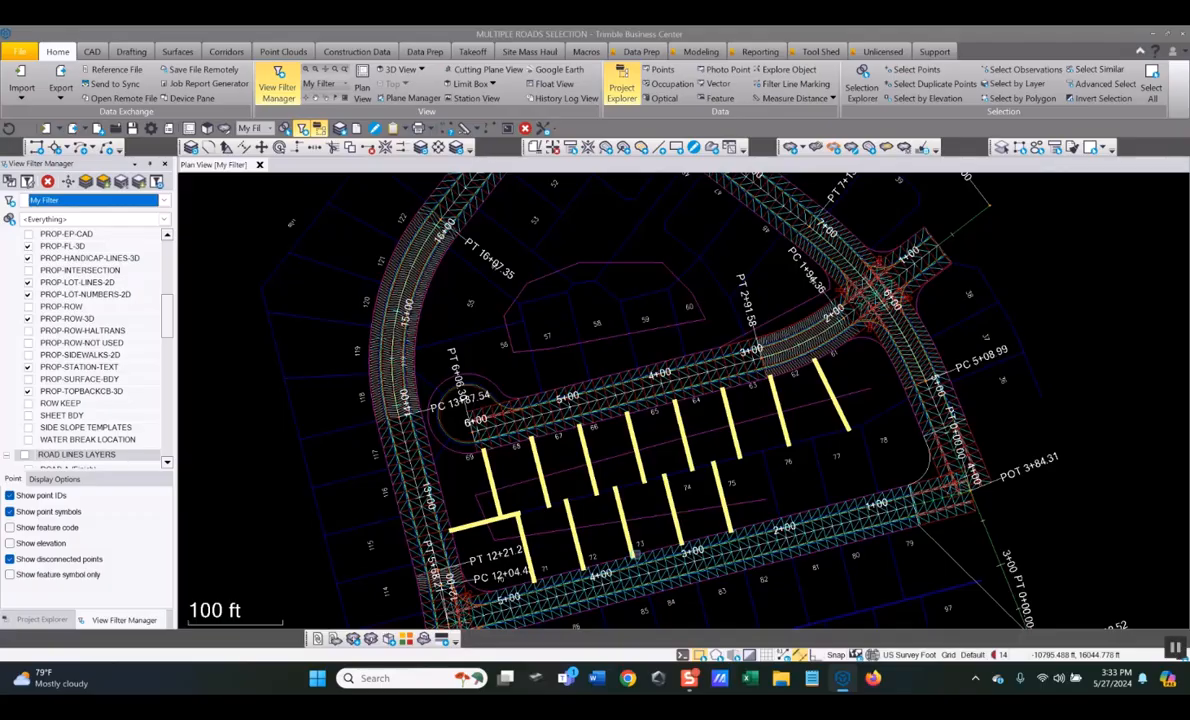
scroll(636, 553, "up", 1)
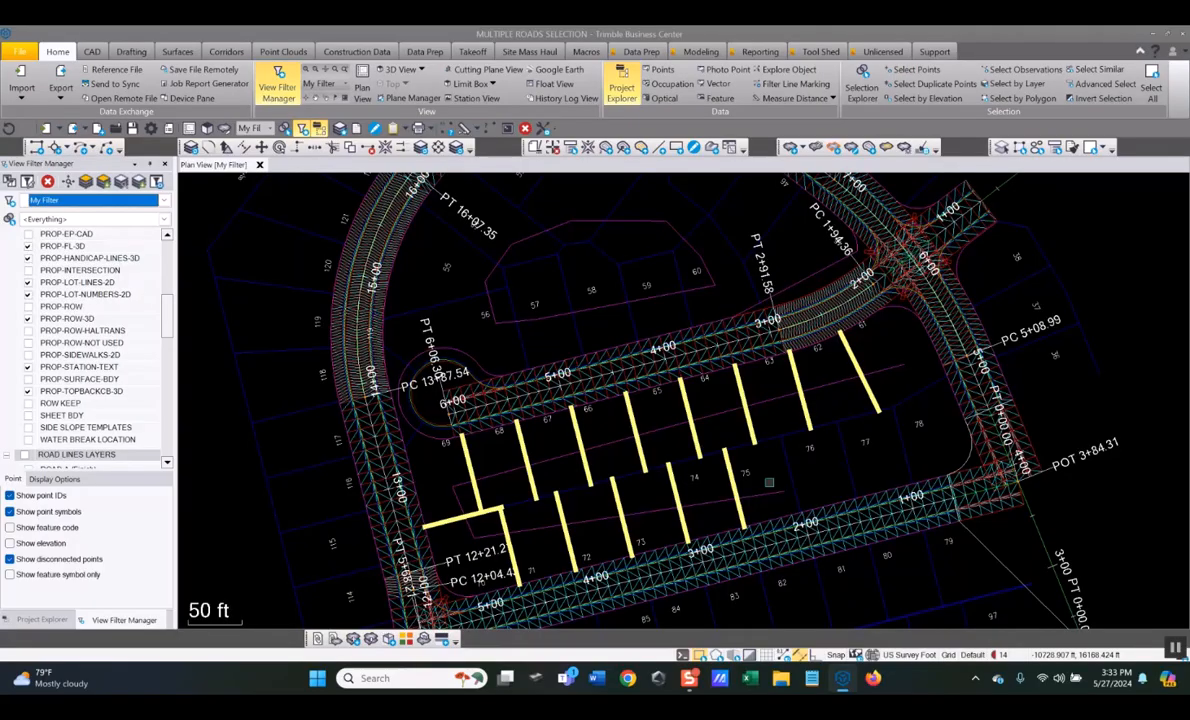
key("Delete")
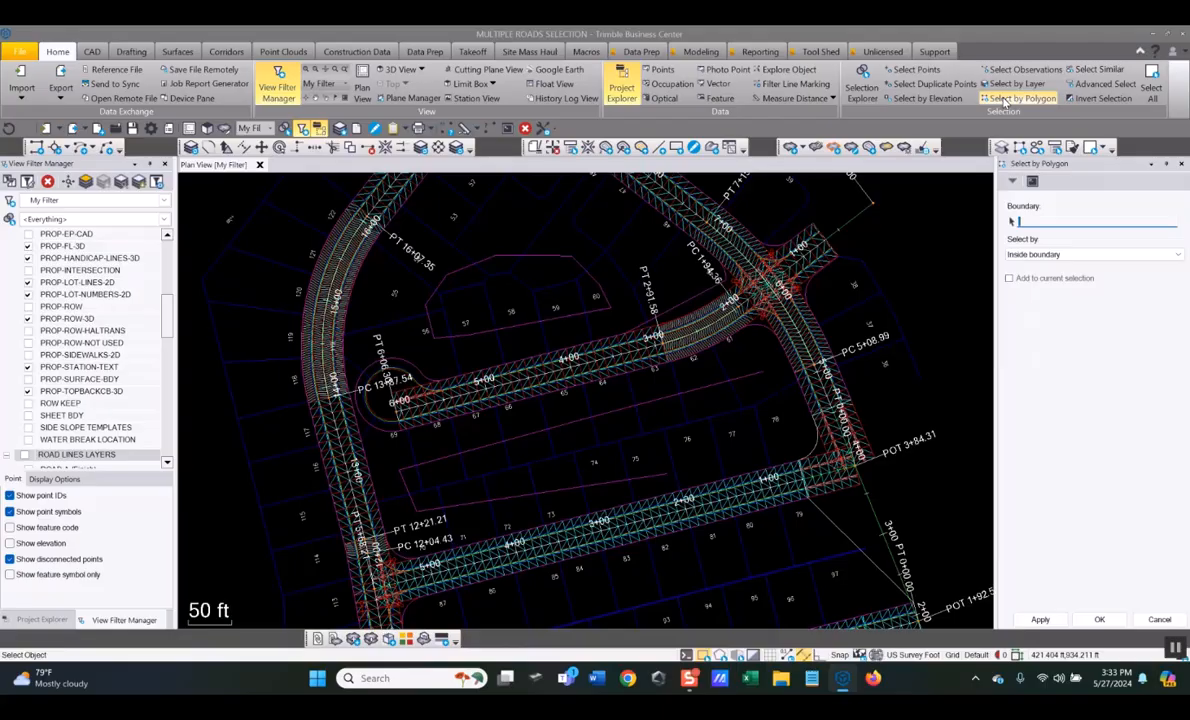
Step: Use Select by Polygon with Inside boundary on the open polyline, and briefly select the long rear lot line between the two lot rows
left_click(708, 384)
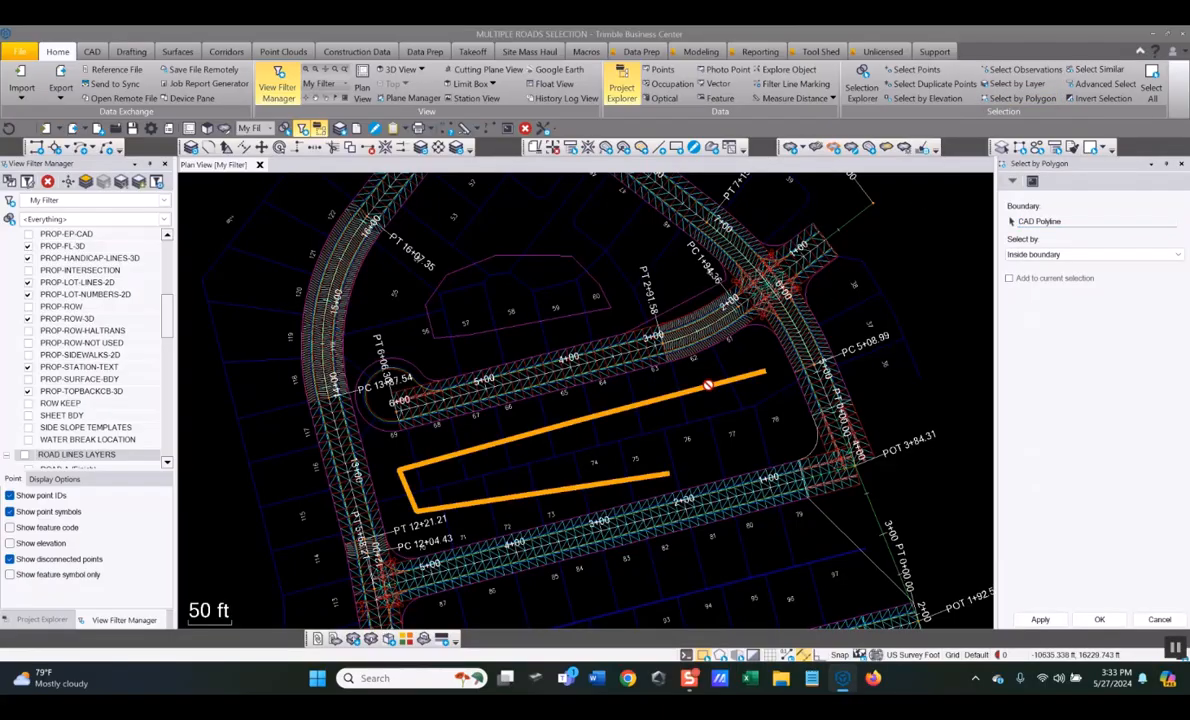
left_click(1180, 255)
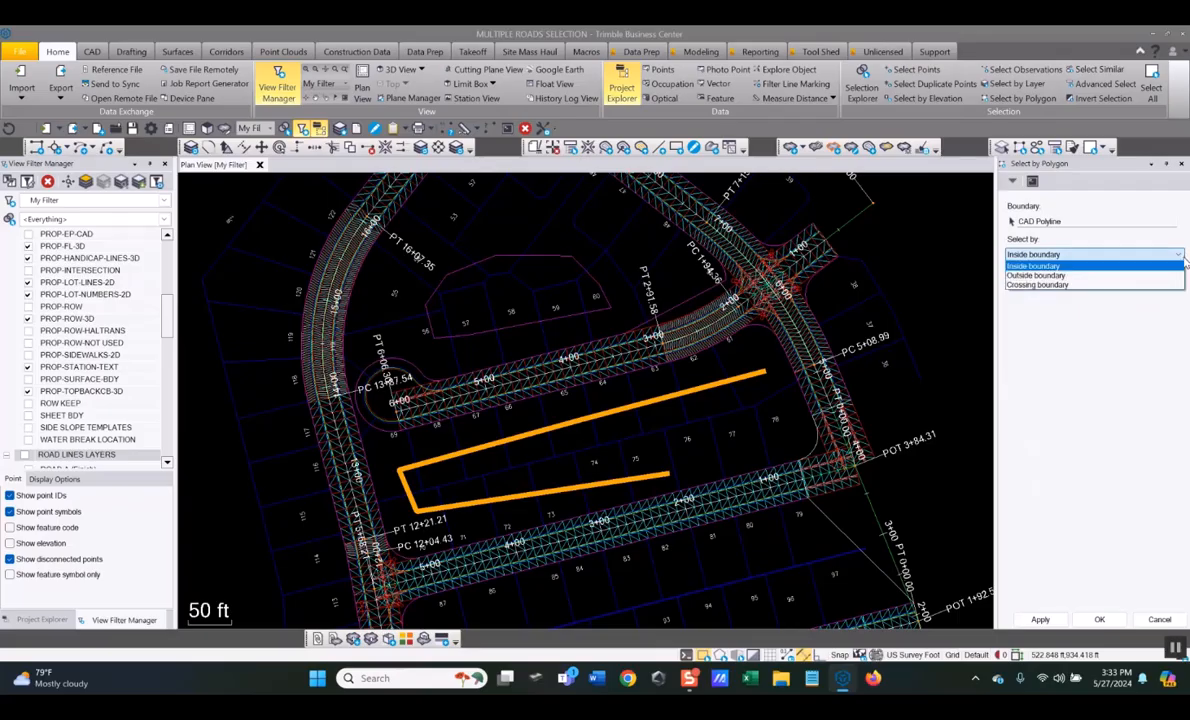
left_click(1023, 268)
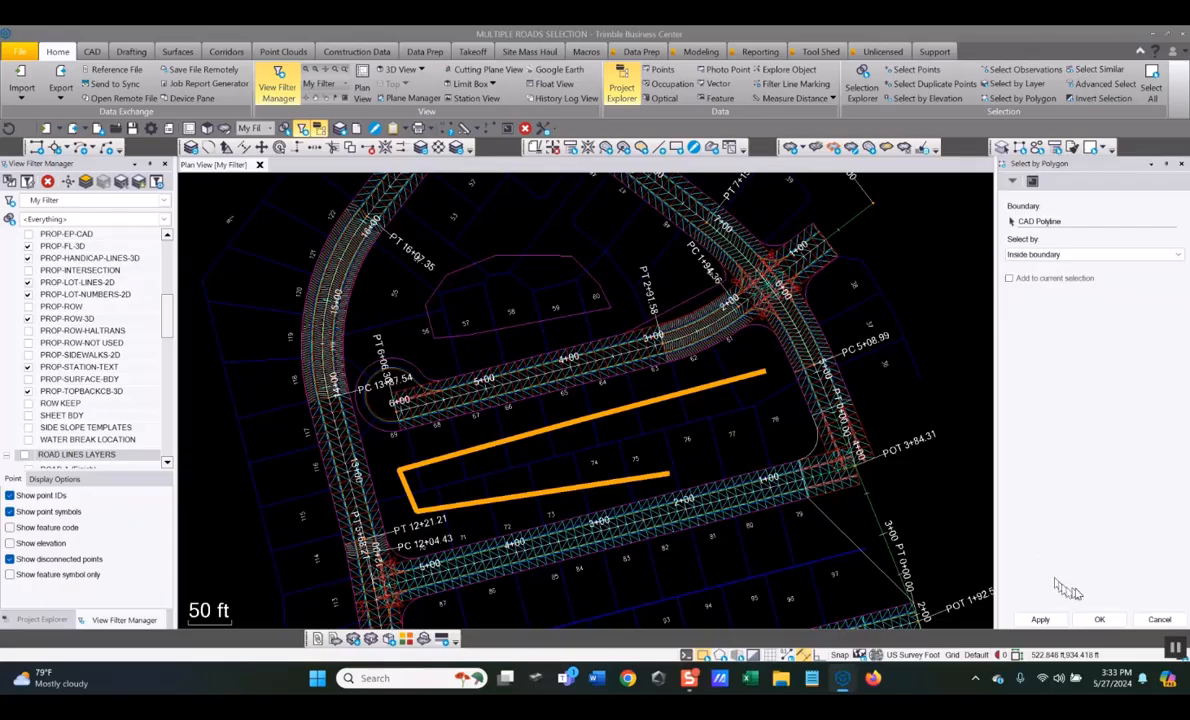
left_click(1100, 620)
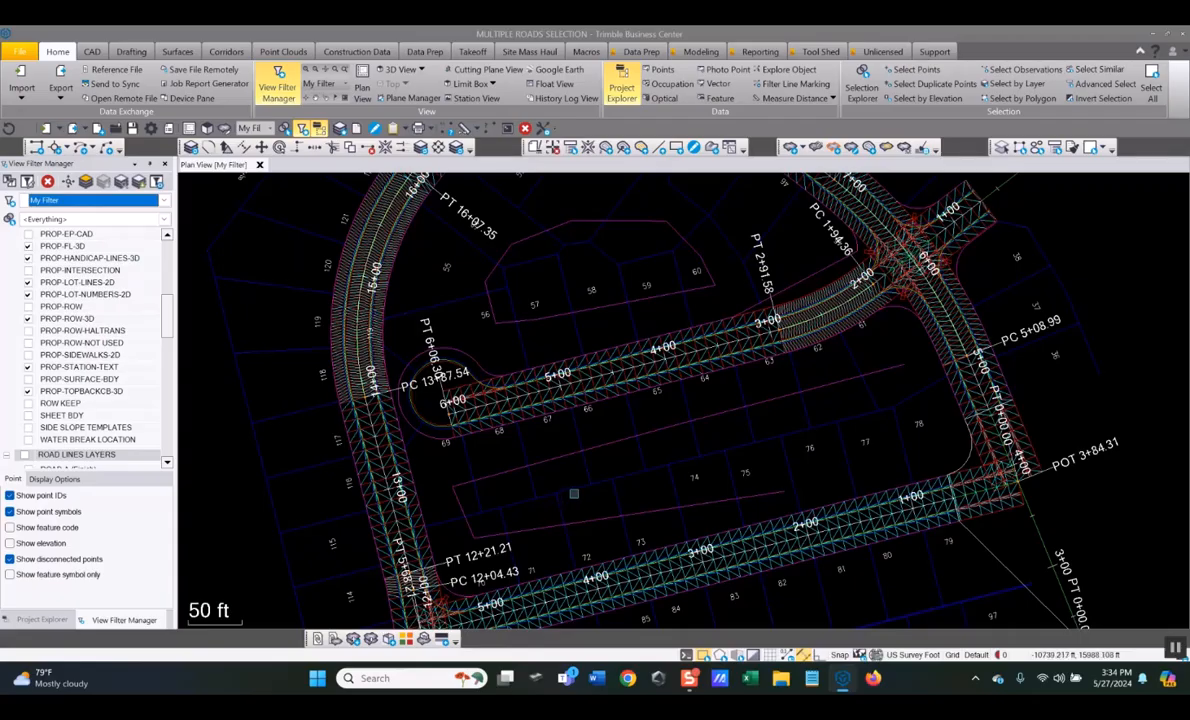
left_click(575, 489)
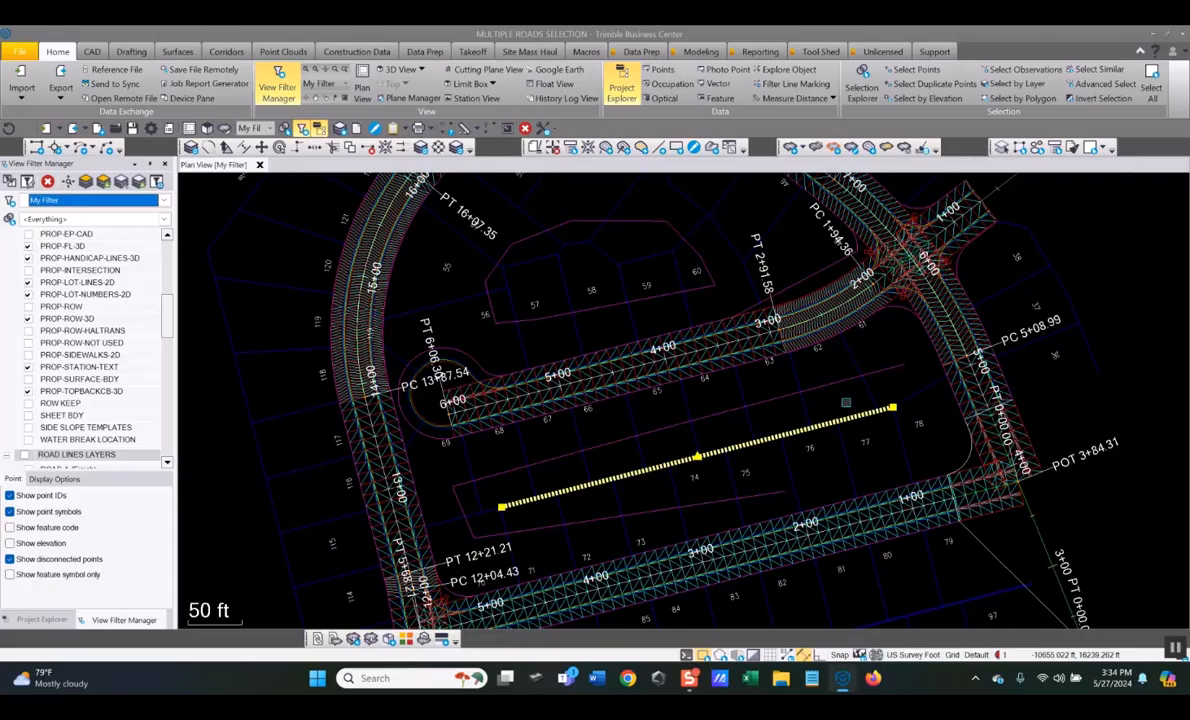
left_click(846, 402)
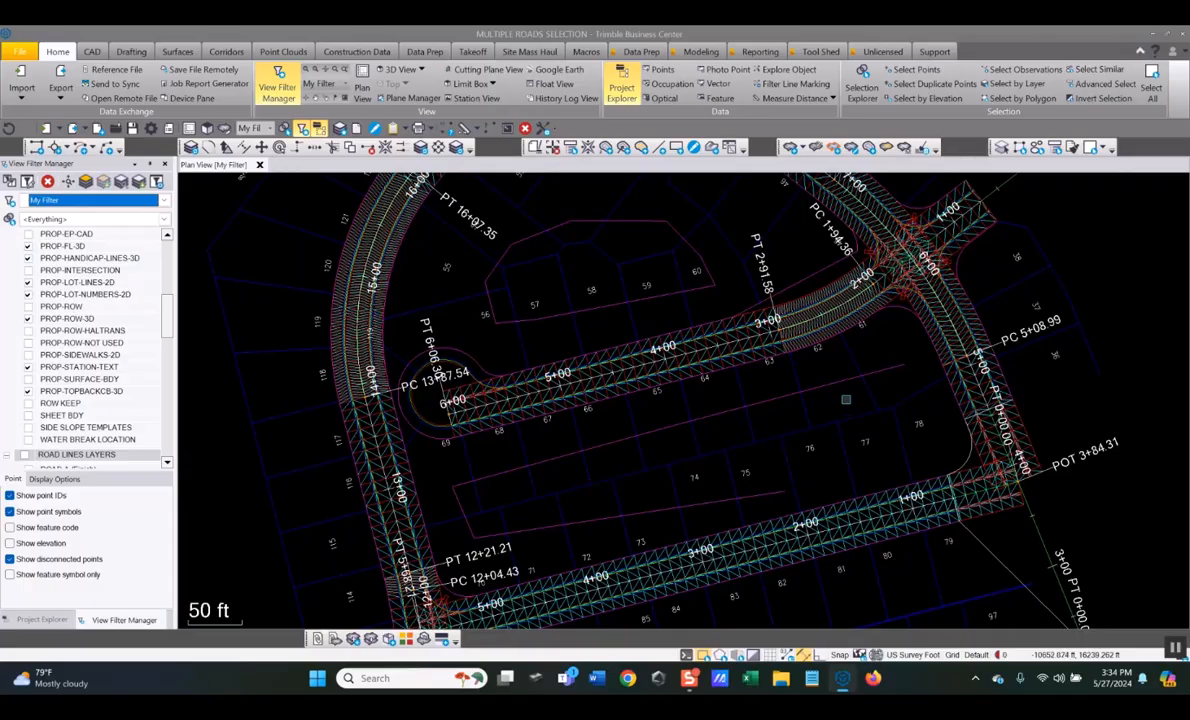
Step: Use Select by Polygon with Outside boundary to select everything outside the open polyline, and clear the selection
left_click(1020, 98)
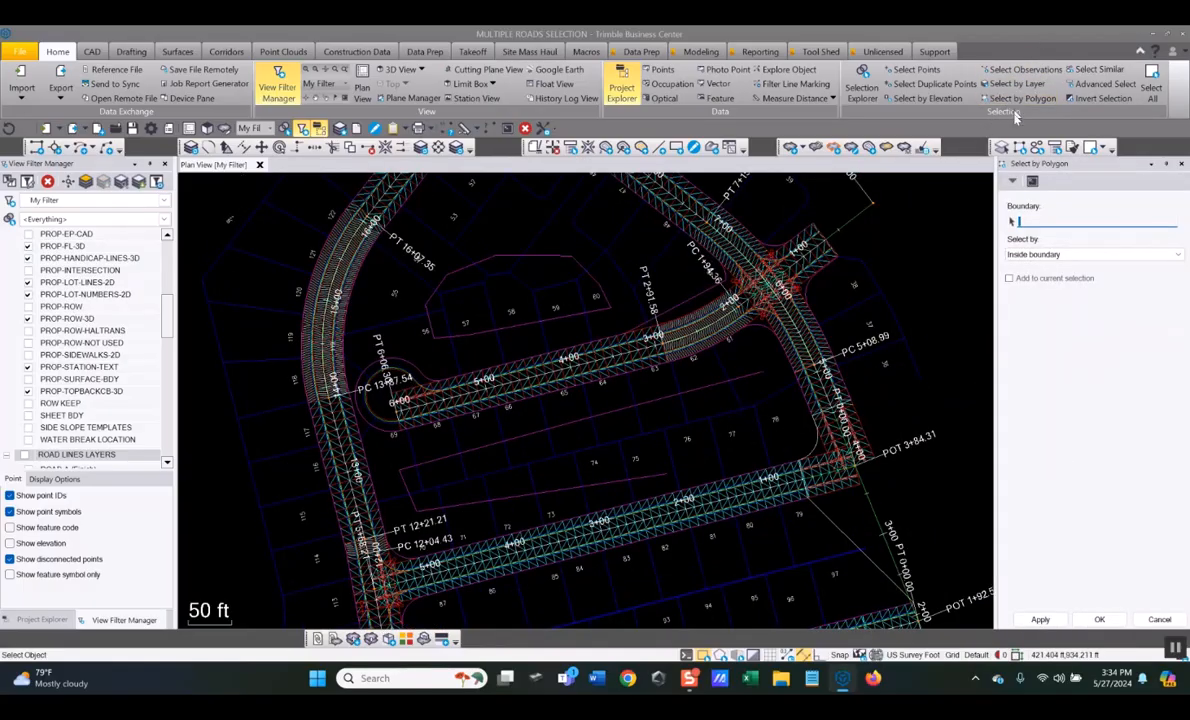
left_click(710, 385)
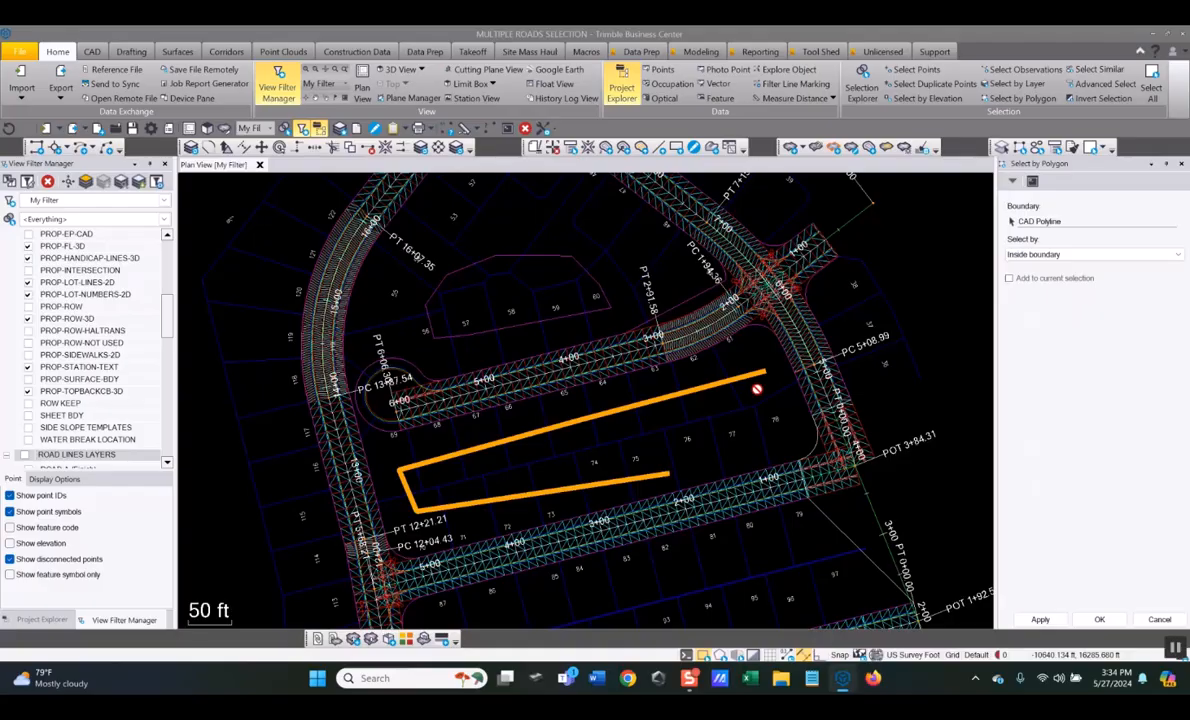
left_click(1050, 255)
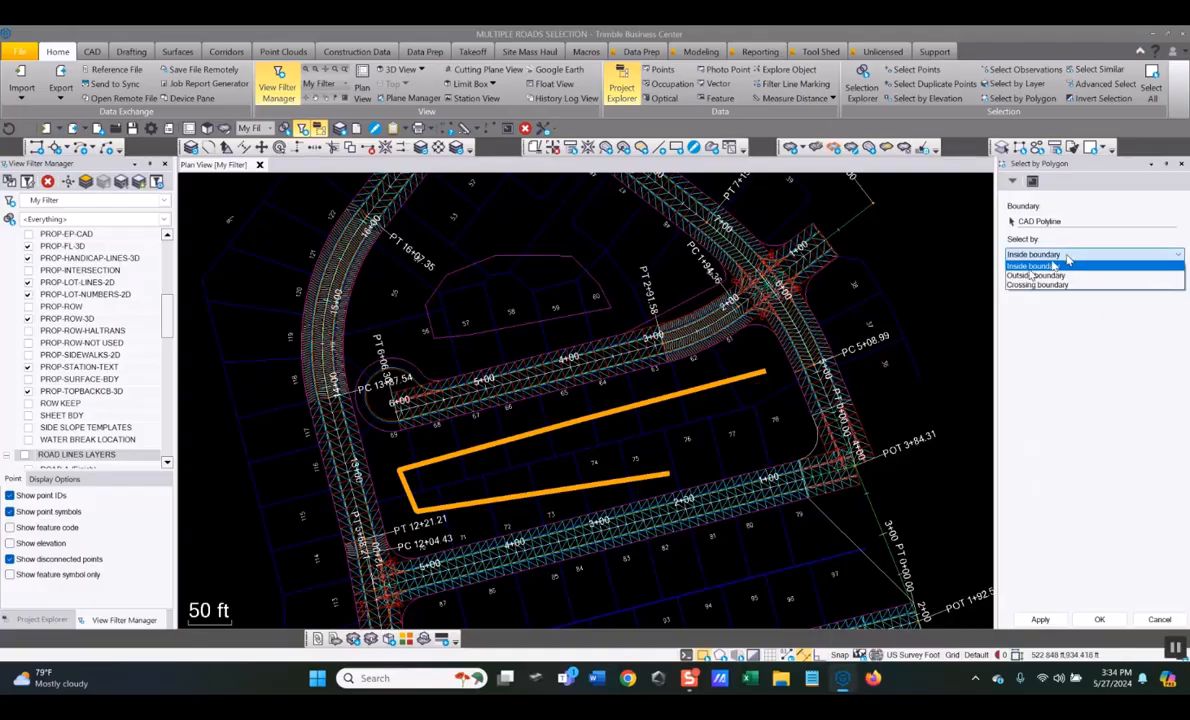
left_click(1040, 275)
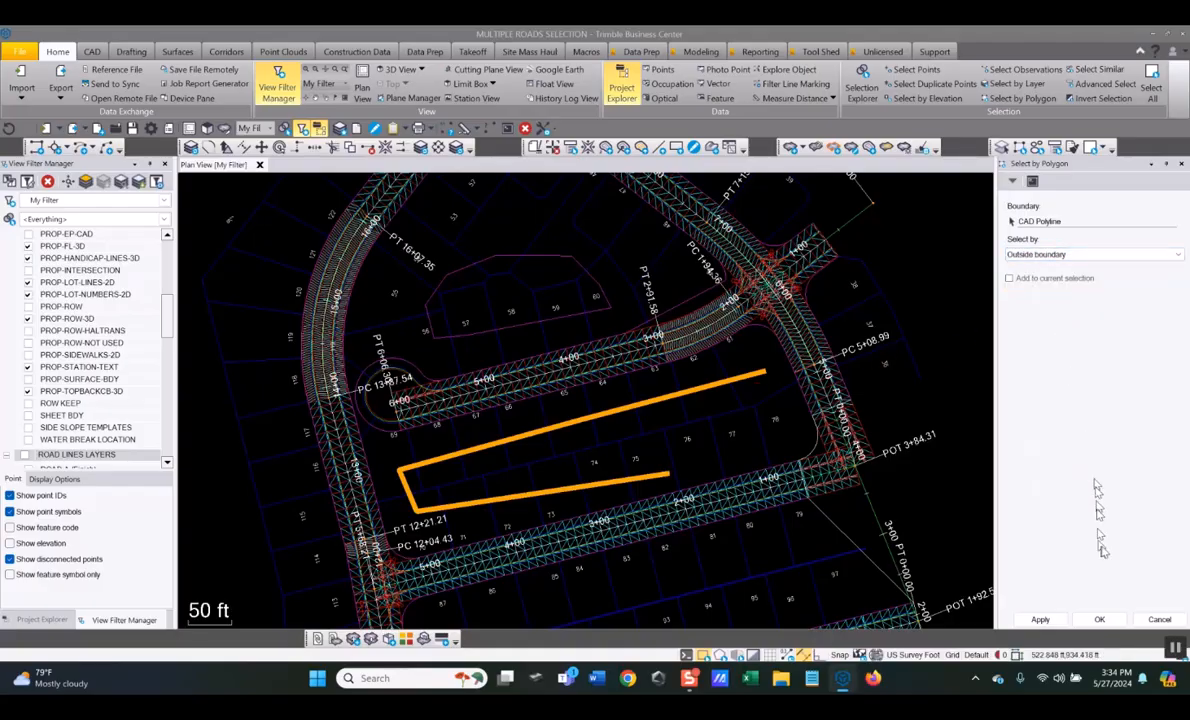
left_click(1099, 619)
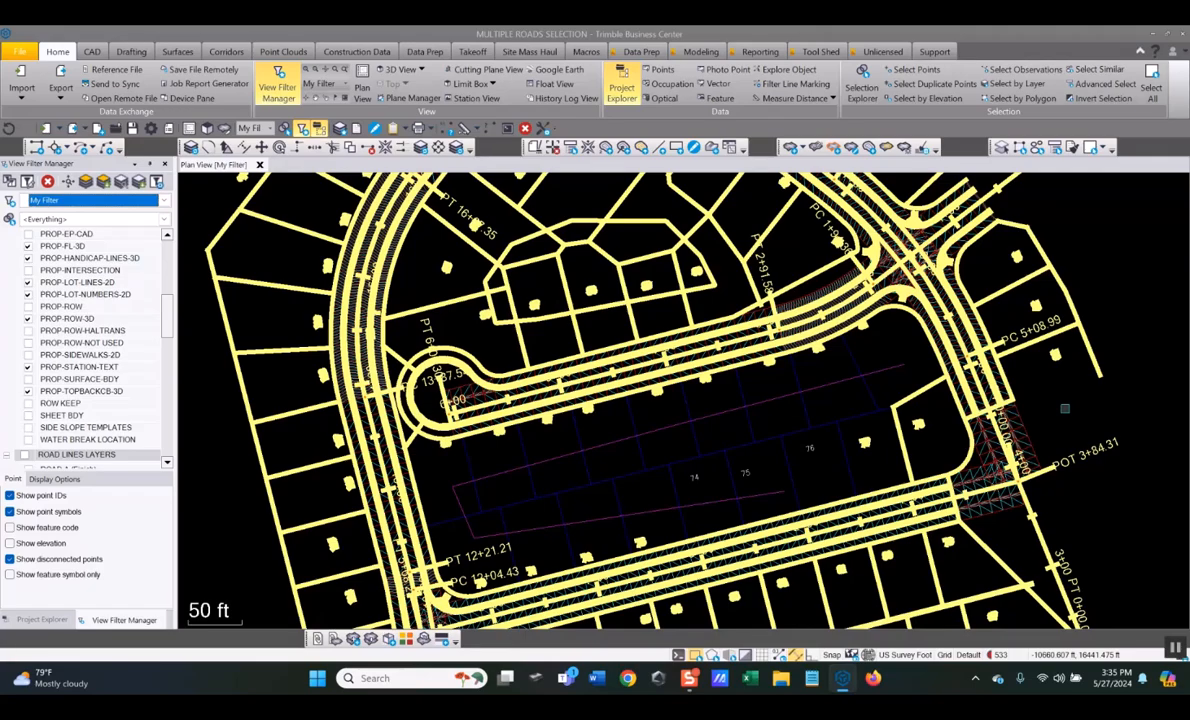
left_click(1065, 408)
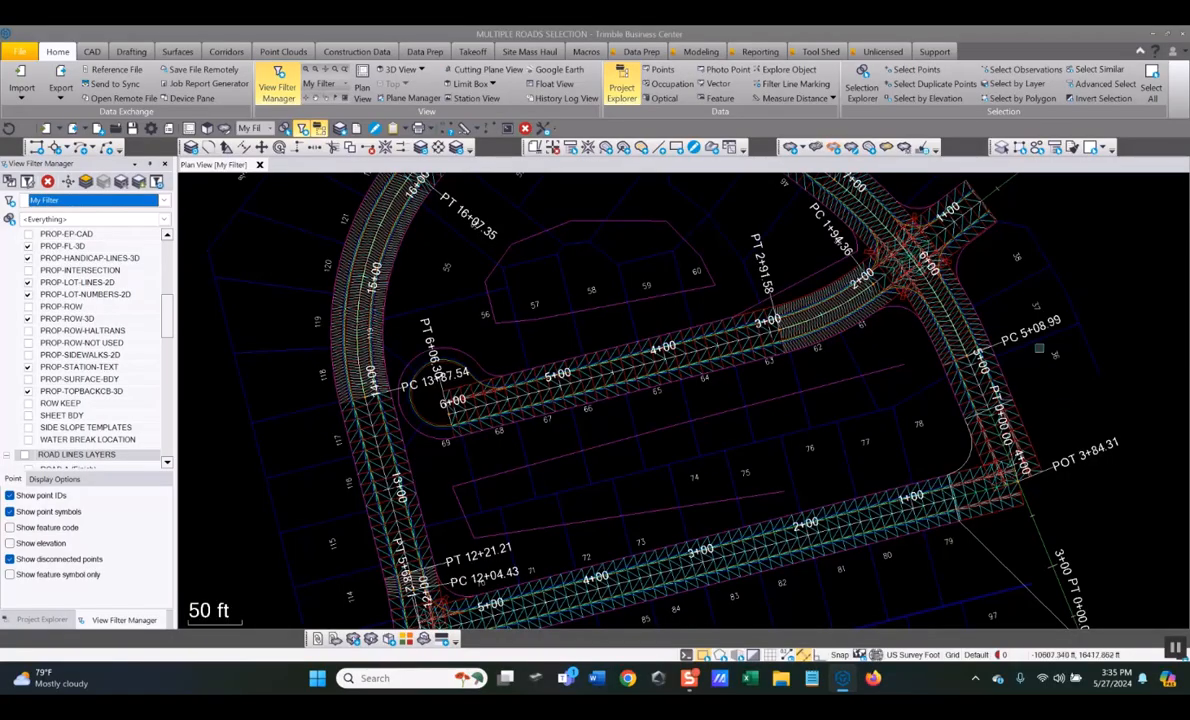
Step: Close Select by Polygon without applying it, and select the six side lot lines between lots 115 and 121 beside the curved road
left_click(1025, 100)
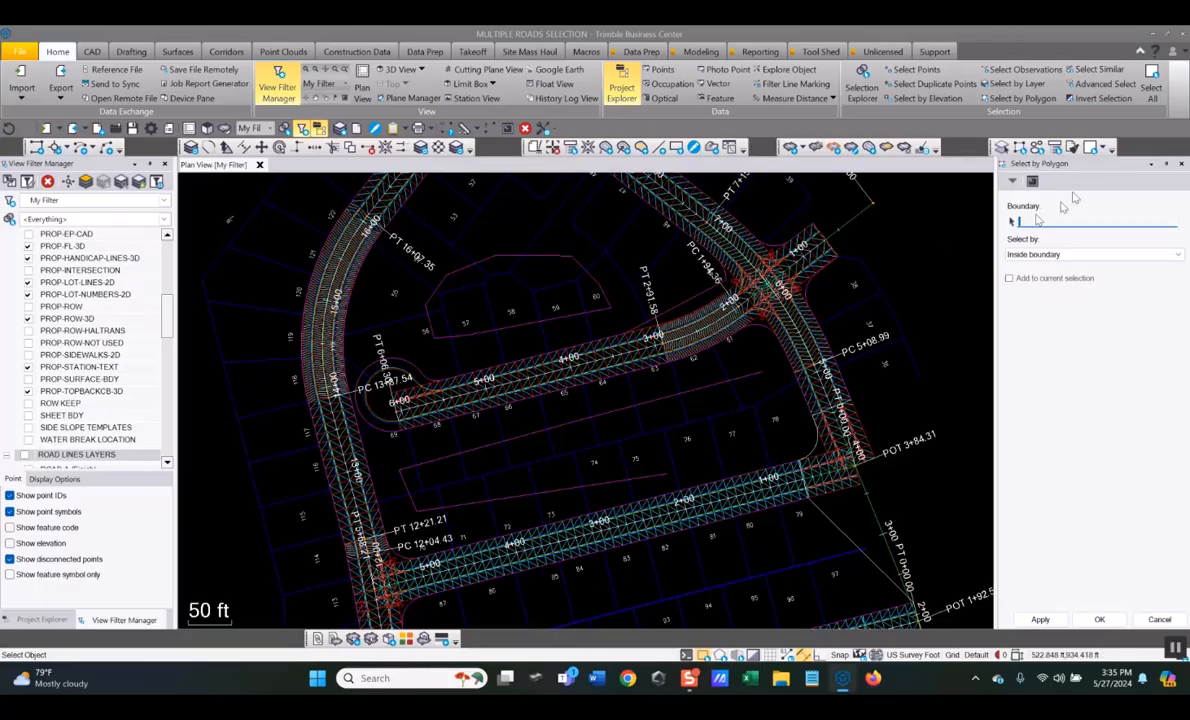
left_click(1182, 165)
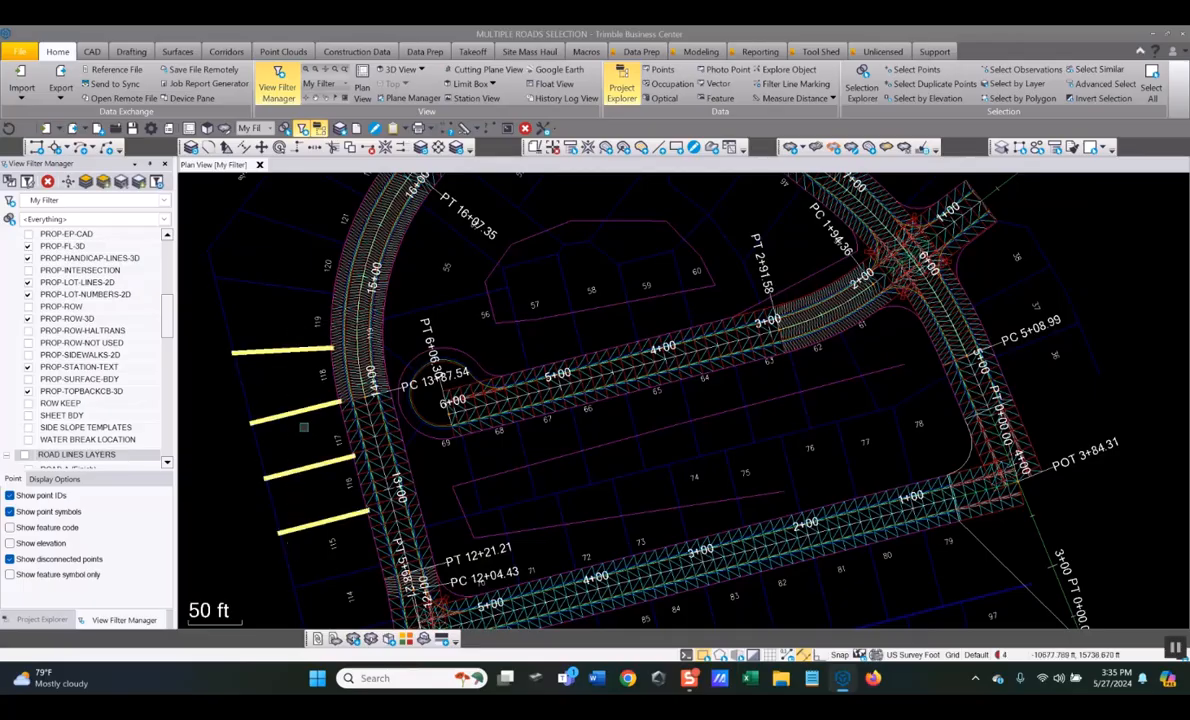
left_click_drag(299, 213, 266, 313)
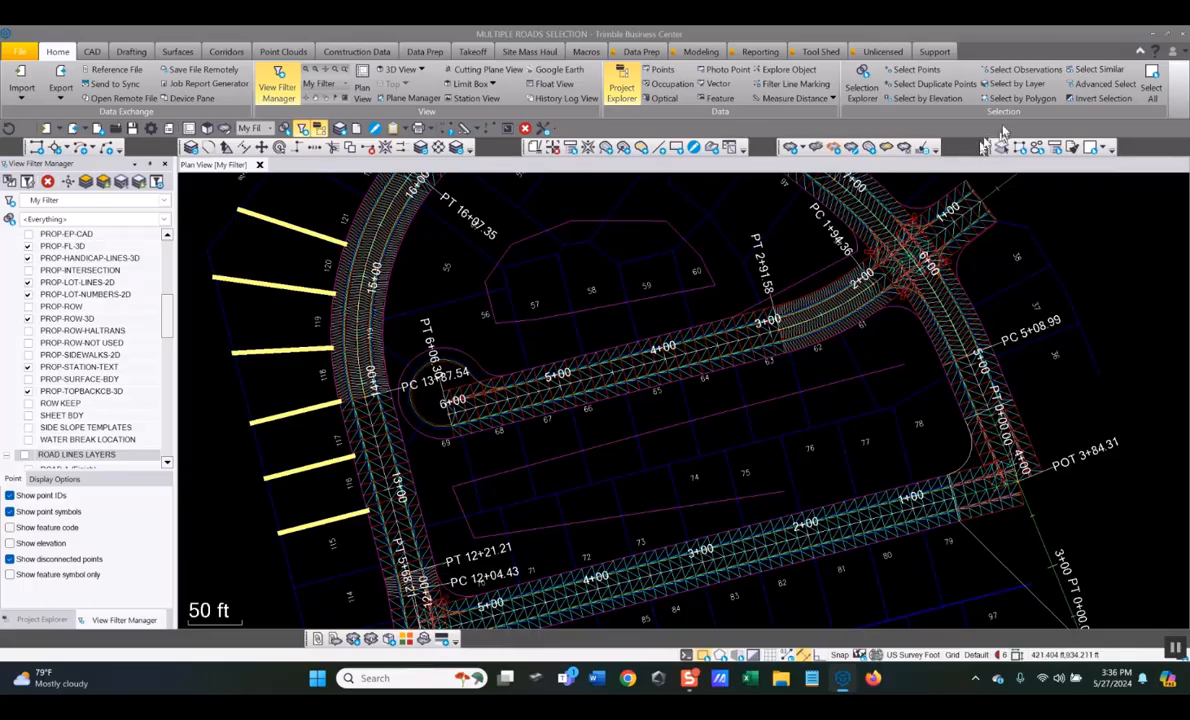
Step: Use Select by Polygon with Inside boundary on the closed polyline around lots 57 to 60, without adding to the current selection, and clear the selection
left_click(1017, 98)
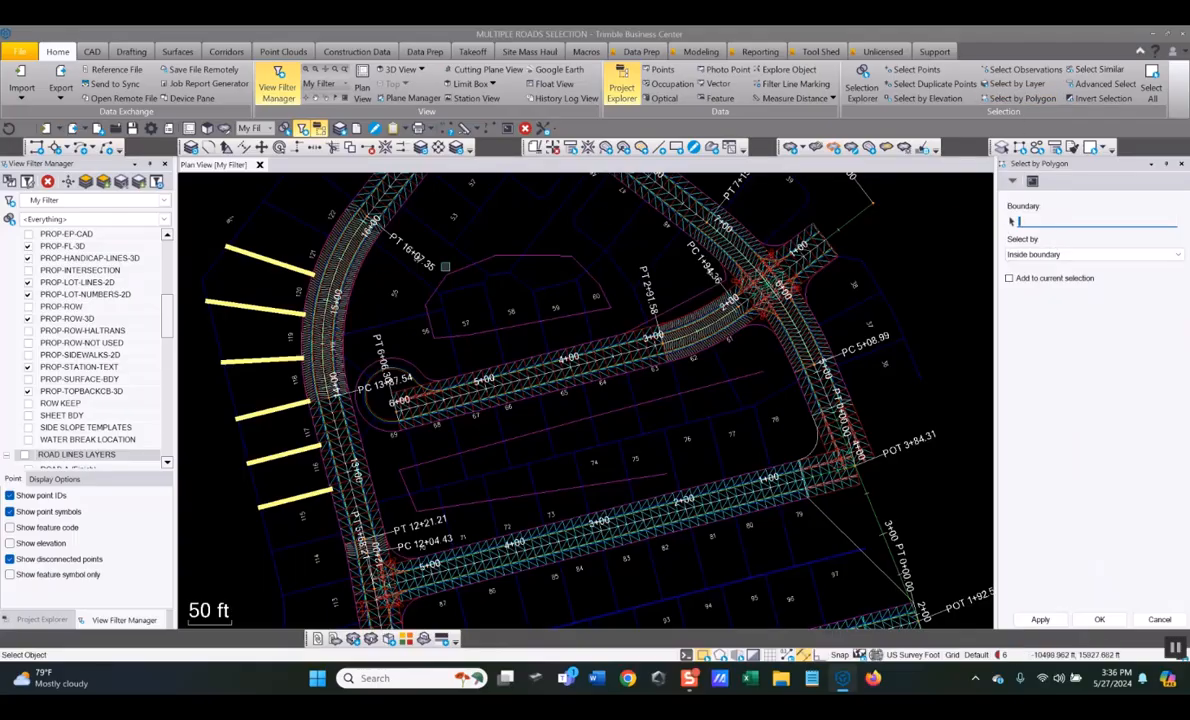
left_click(561, 255)
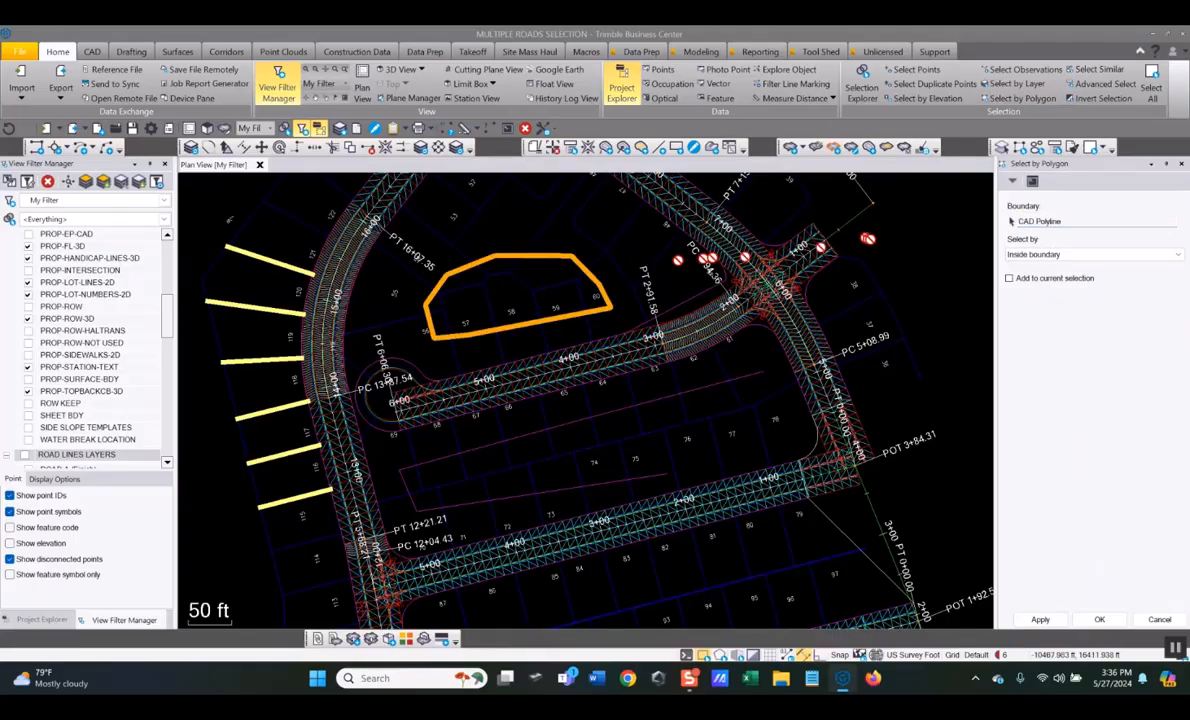
left_click(1101, 620)
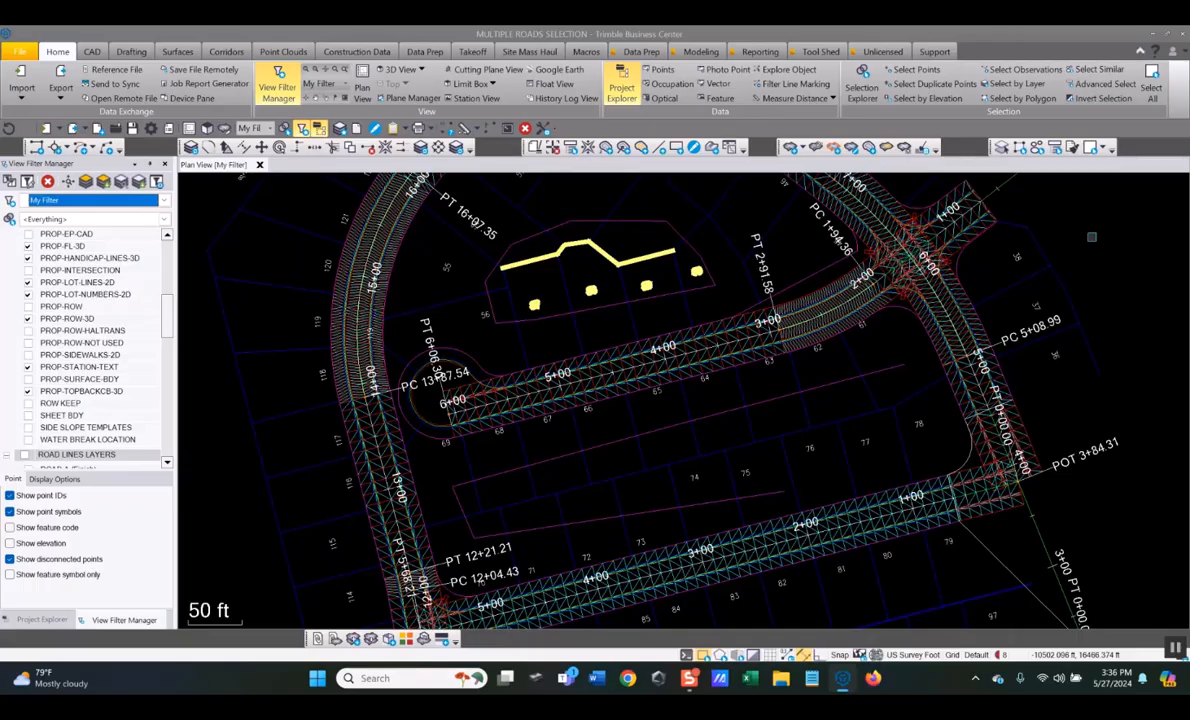
key("Escape")
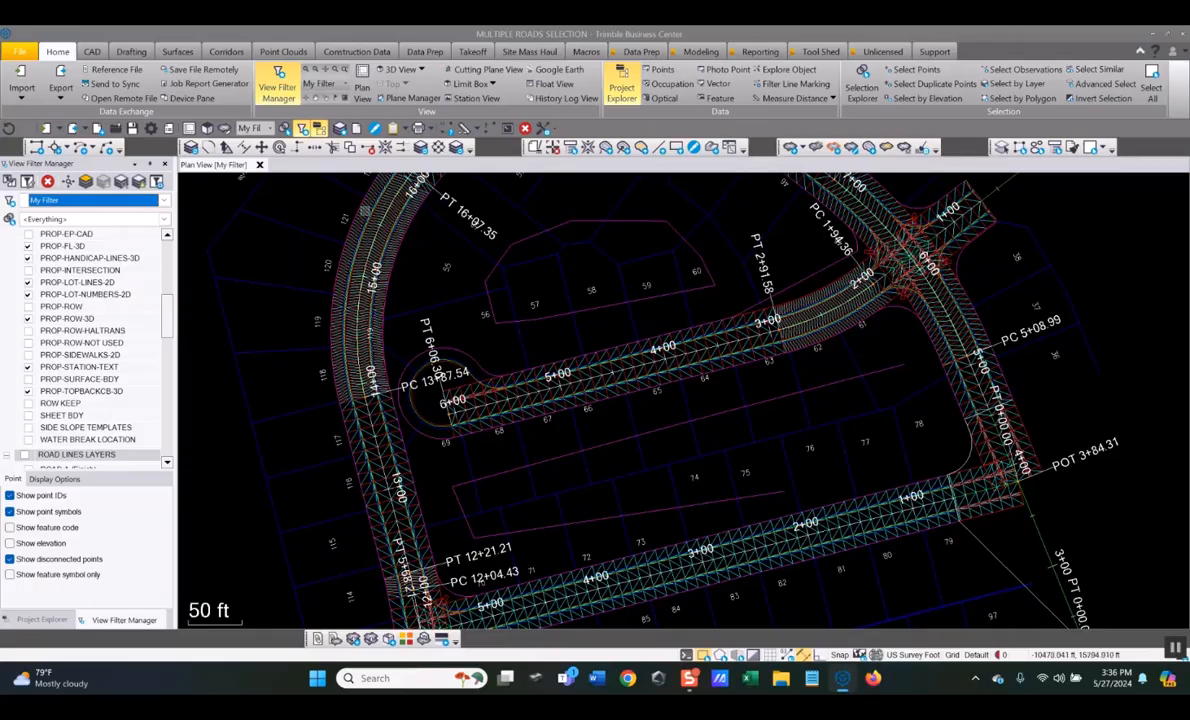
Step: Reselect the side lot lines between lots 115 and 121, add the objects inside the closed polyline with Add to current selection, and clear the selection
left_click_drag(265, 207, 276, 484)
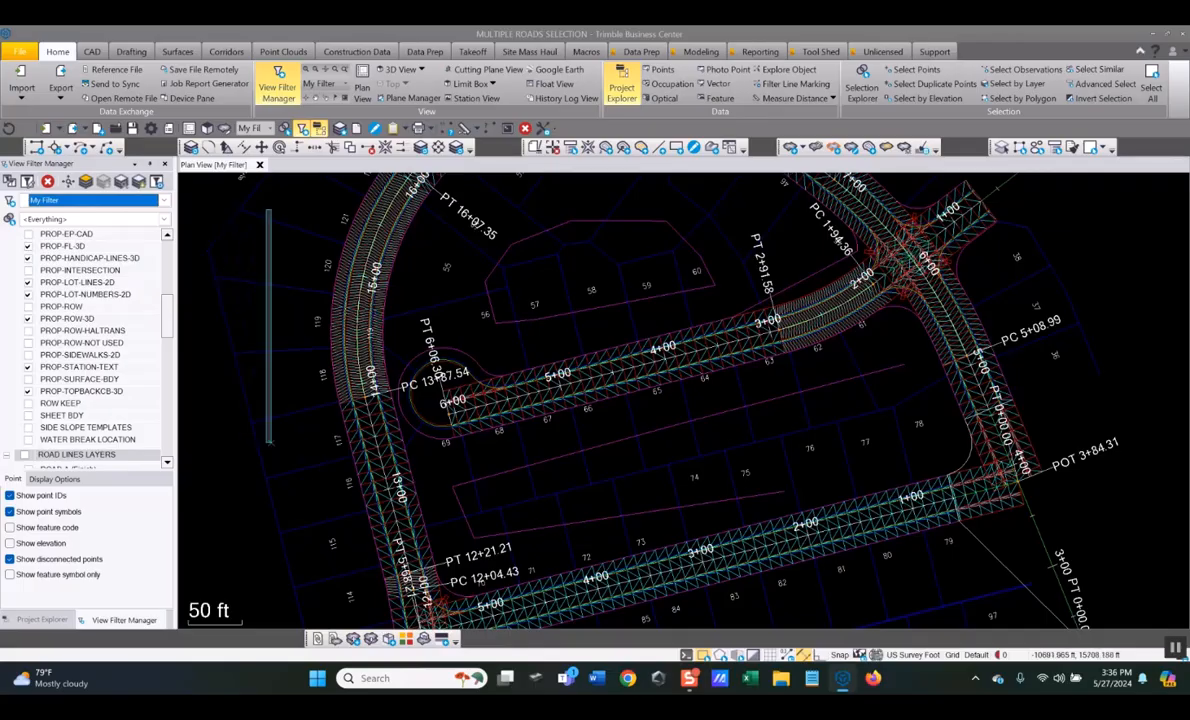
left_click_drag(252, 190, 312, 526)
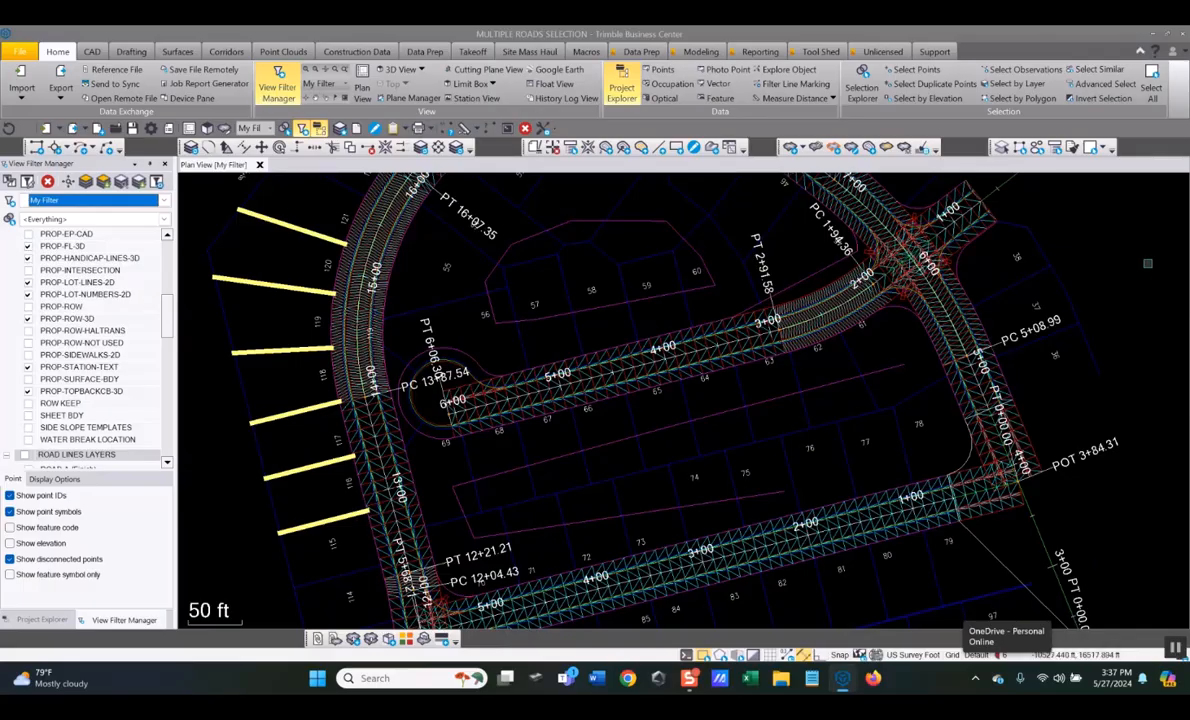
left_click(1023, 102)
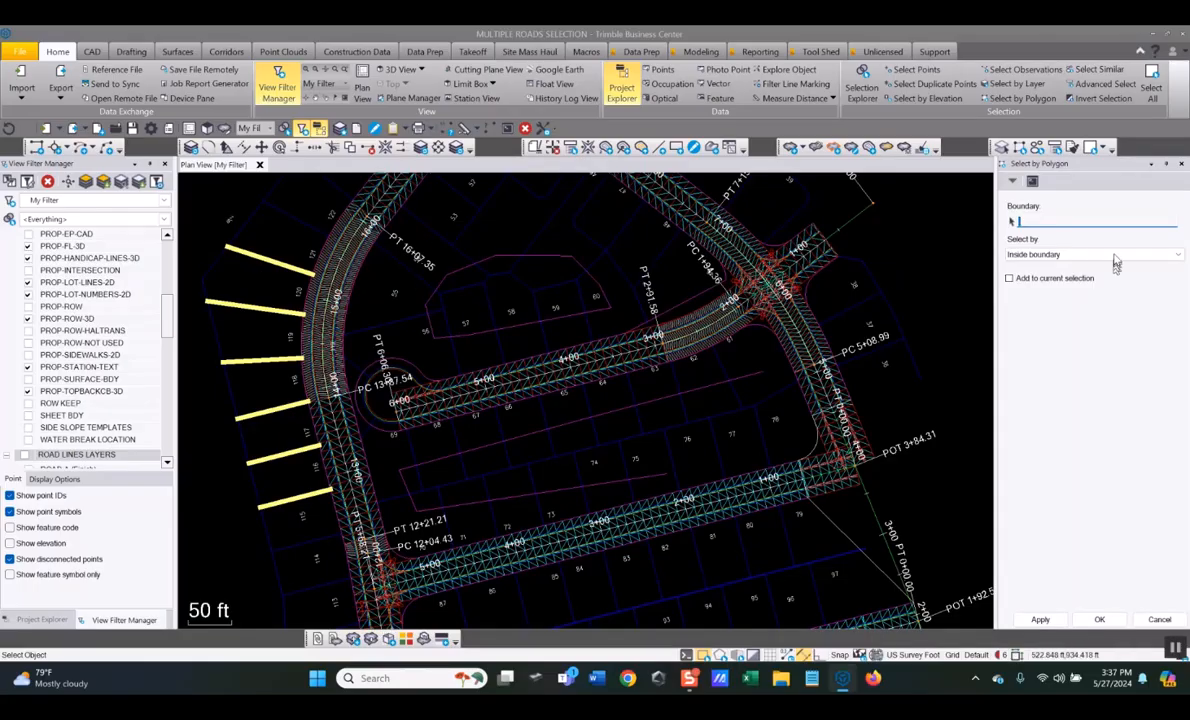
left_click(1010, 279)
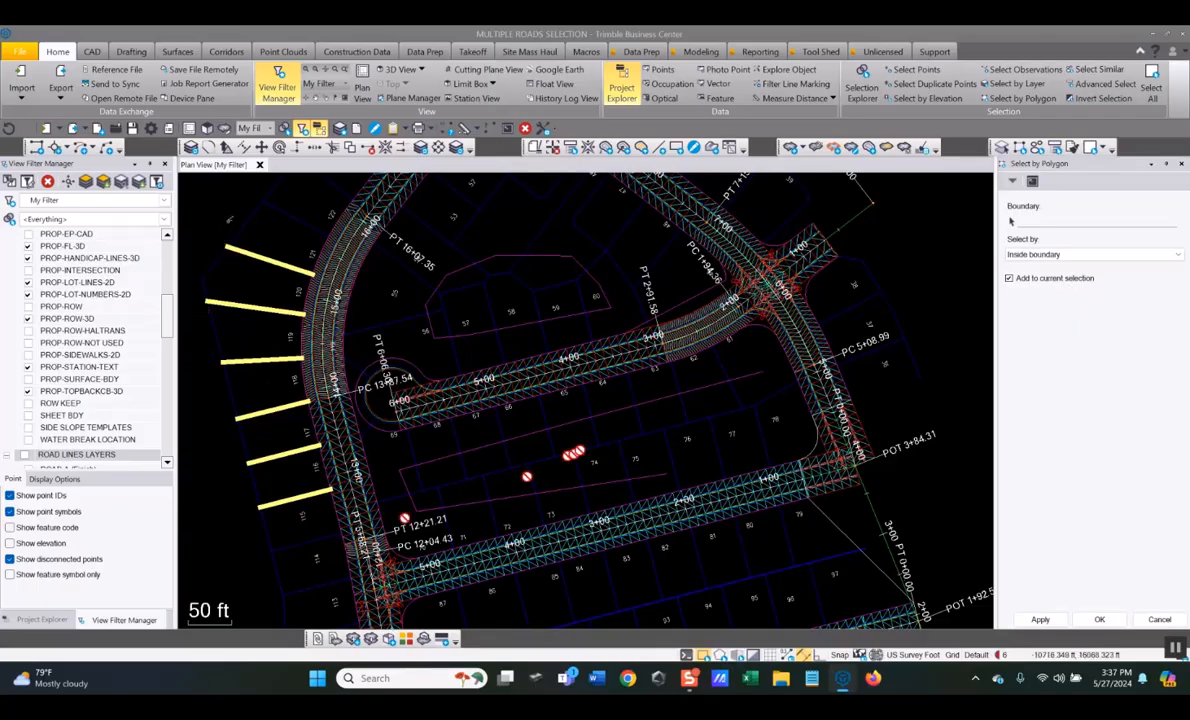
left_click(1046, 221)
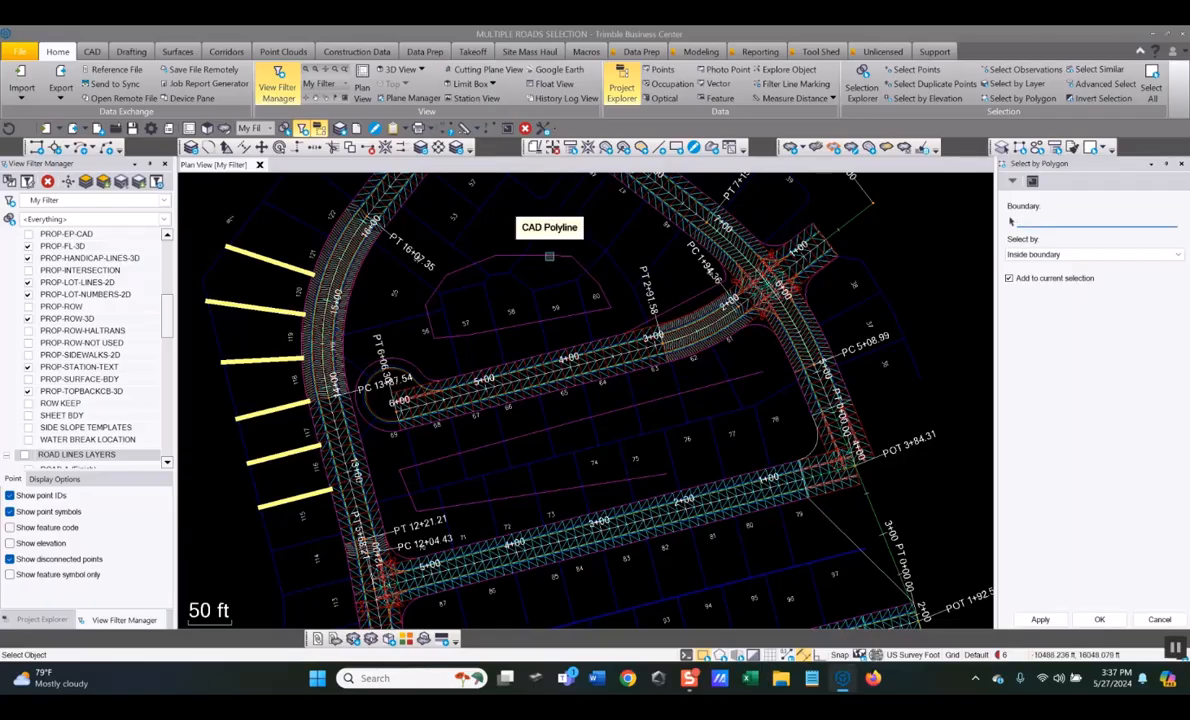
left_click(549, 256)
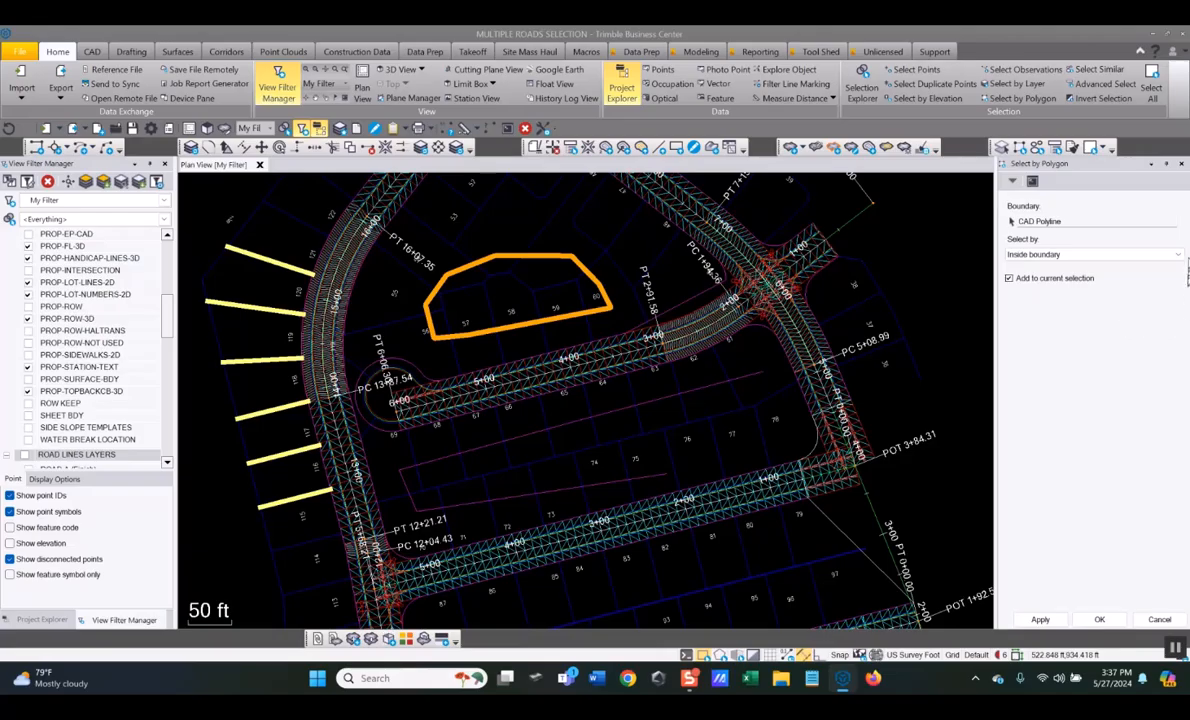
left_click(1178, 256)
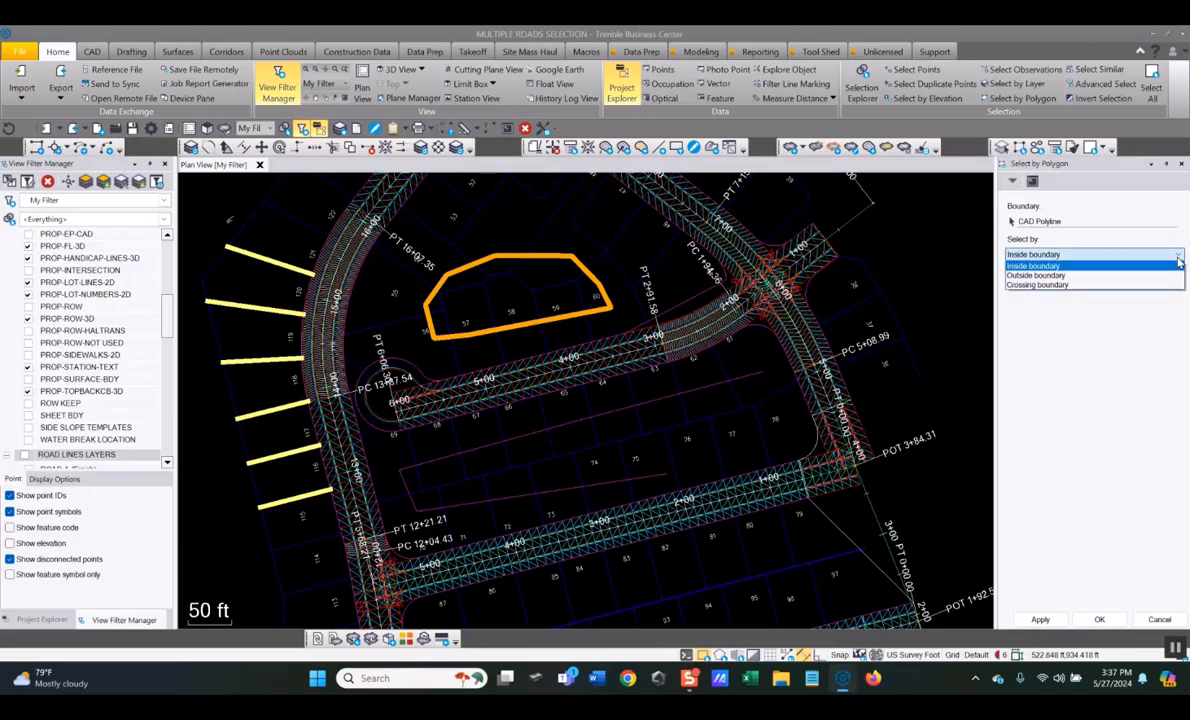
left_click(1046, 269)
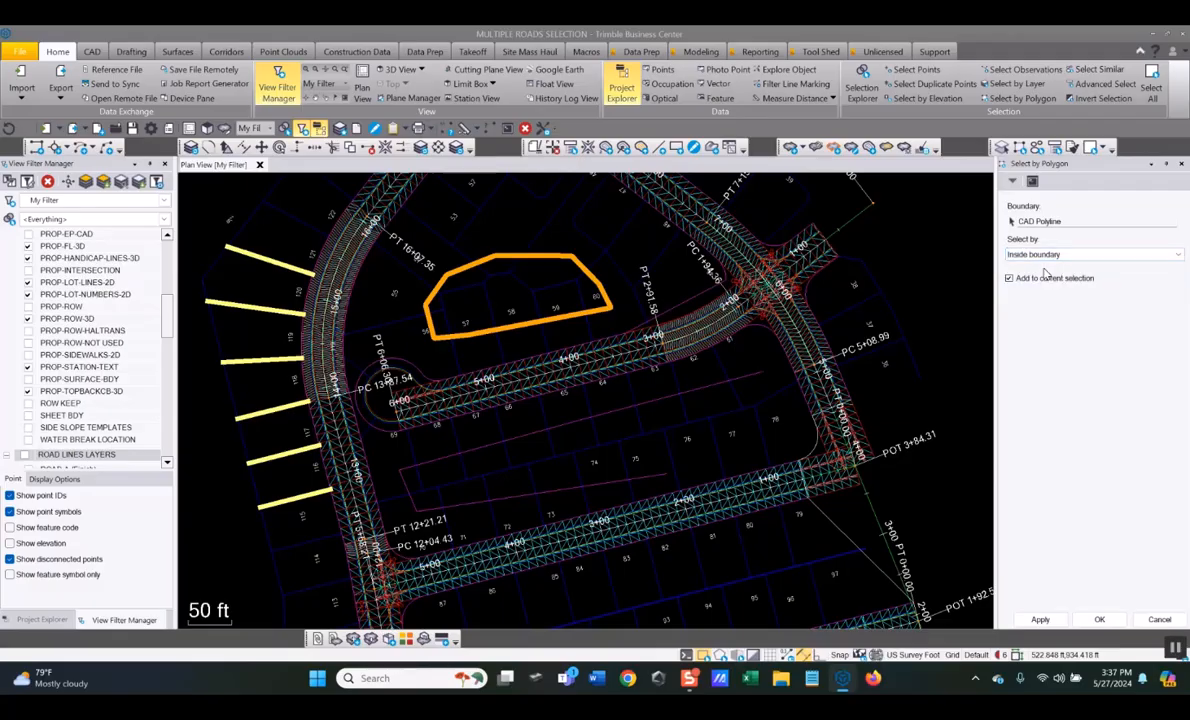
left_click(1101, 621)
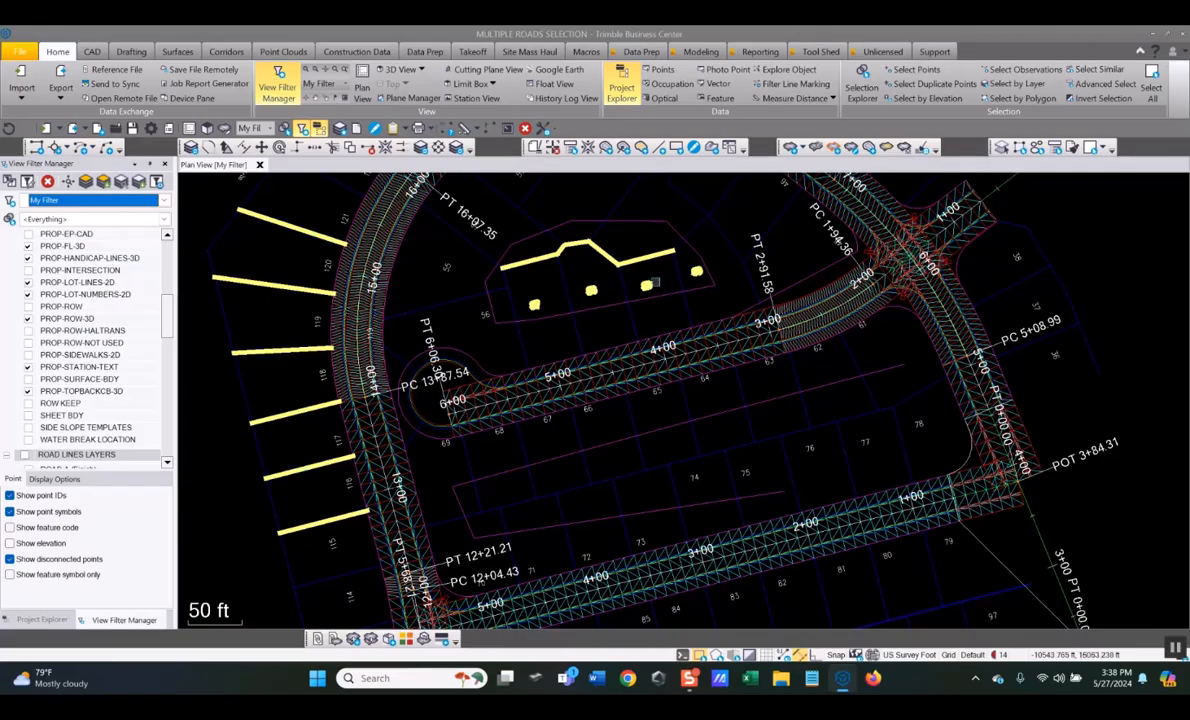
scroll(684, 278, "up", 2)
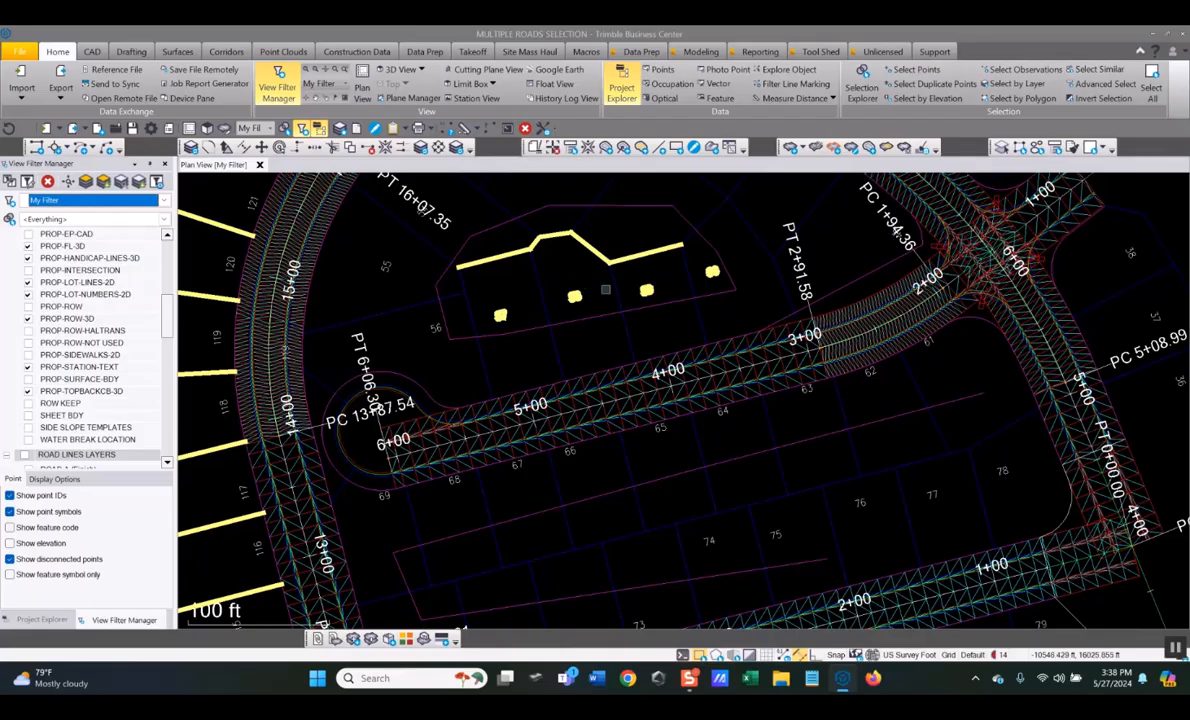
scroll(606, 295, "down", 3)
left_click(606, 334)
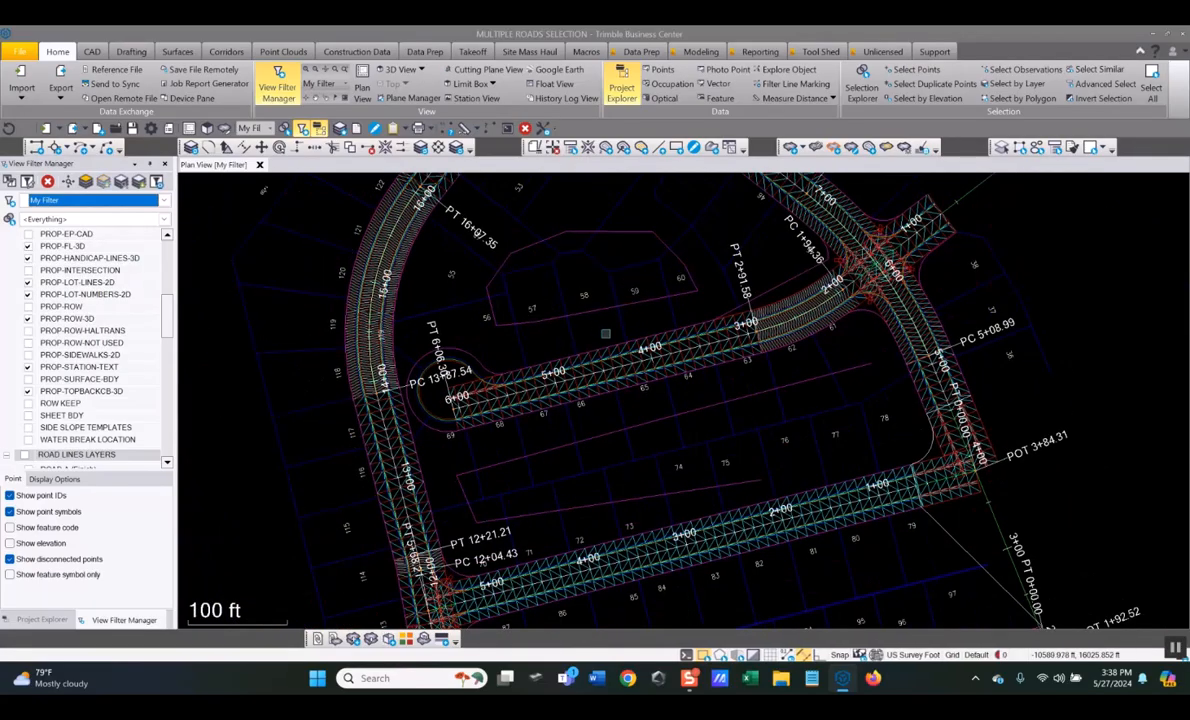
Step: Select only the objects inside the closed polyline around lots 57 to 60 with Select by Polygon, and clear the selection
left_click(1022, 98)
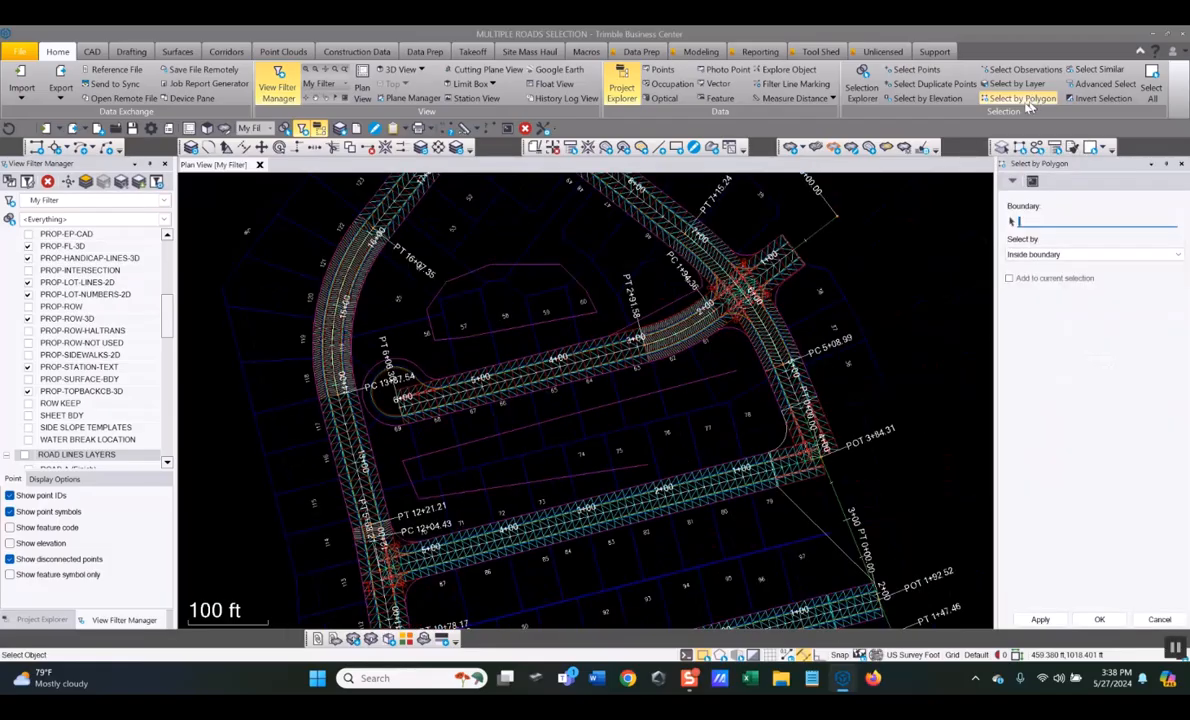
left_click(532, 265)
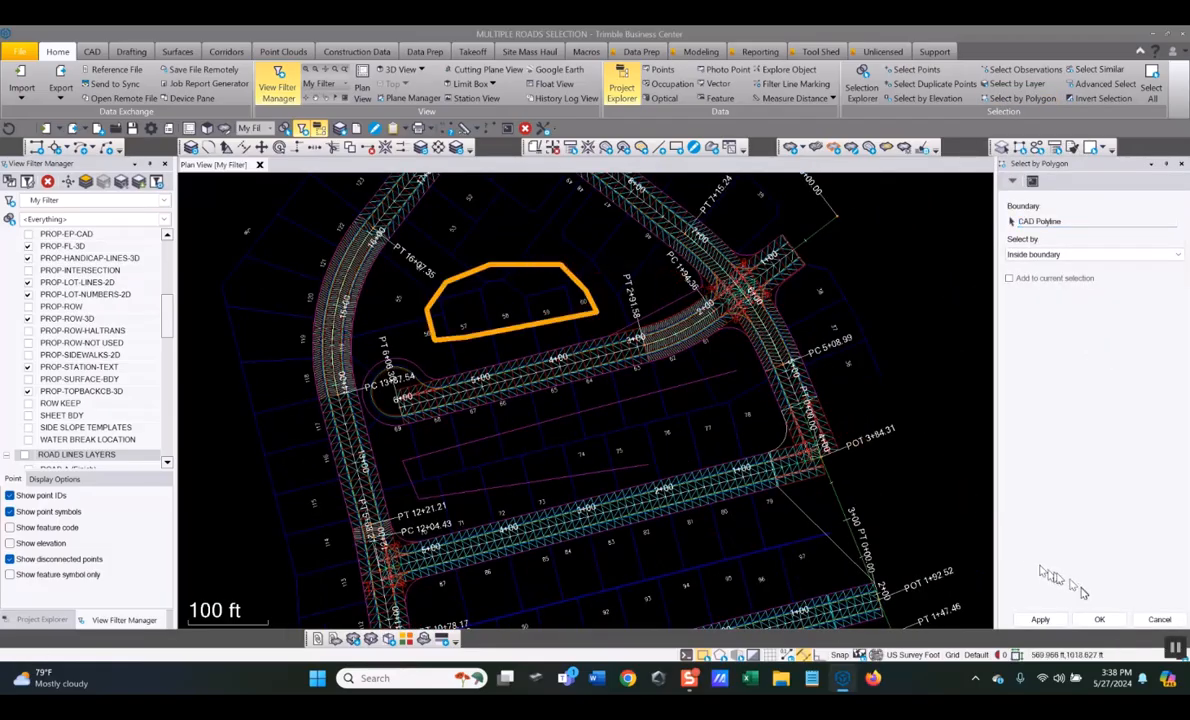
left_click(1100, 620)
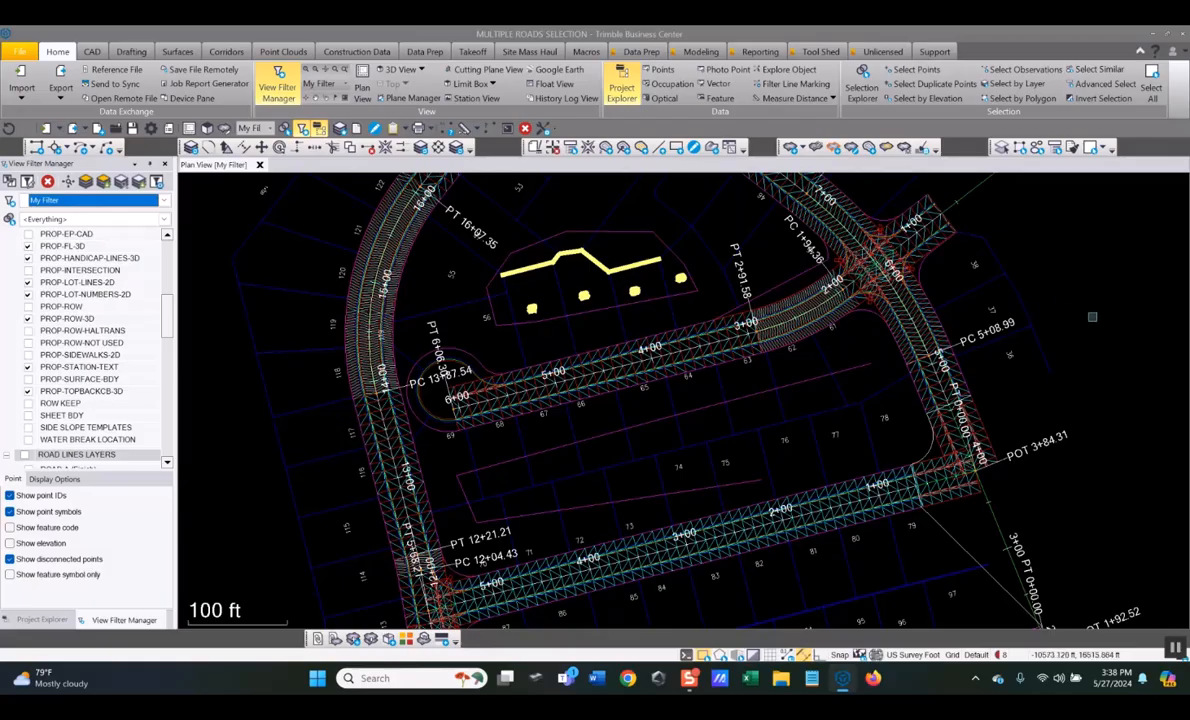
key("Escape")
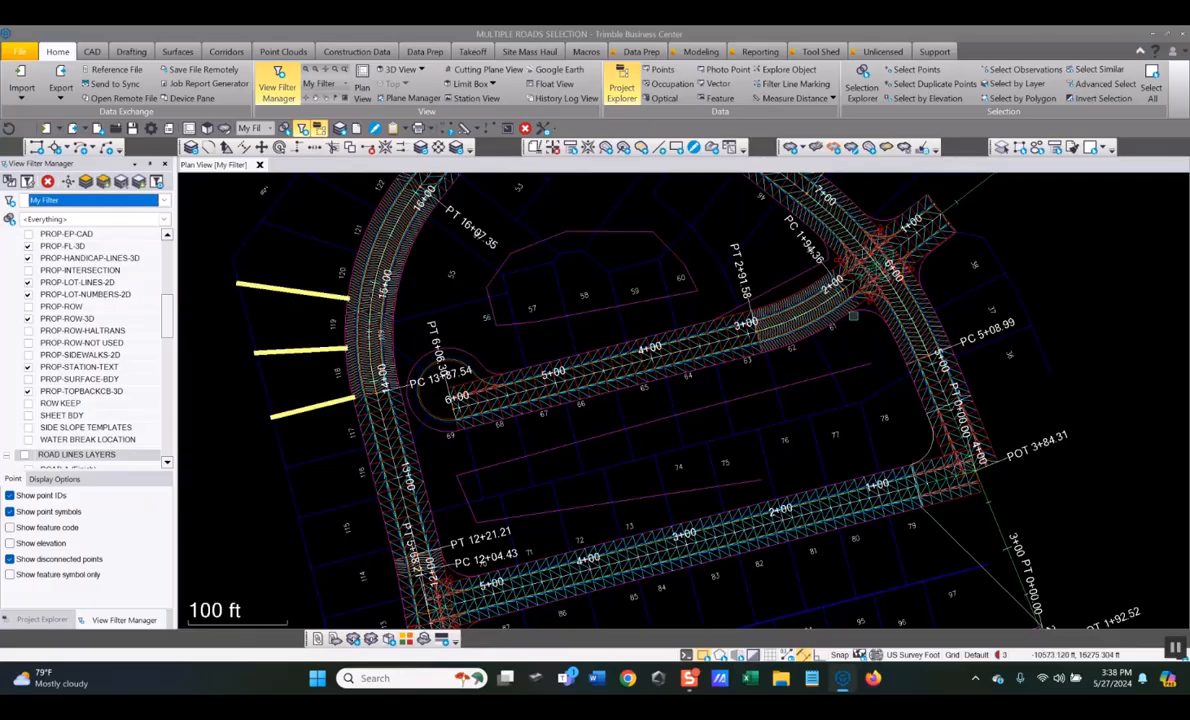
Step: Add the objects inside the closed polyline to the three selected side lot lines between lots 117 and 120, using Select by Polygon with Add to current selection
left_click(1020, 98)
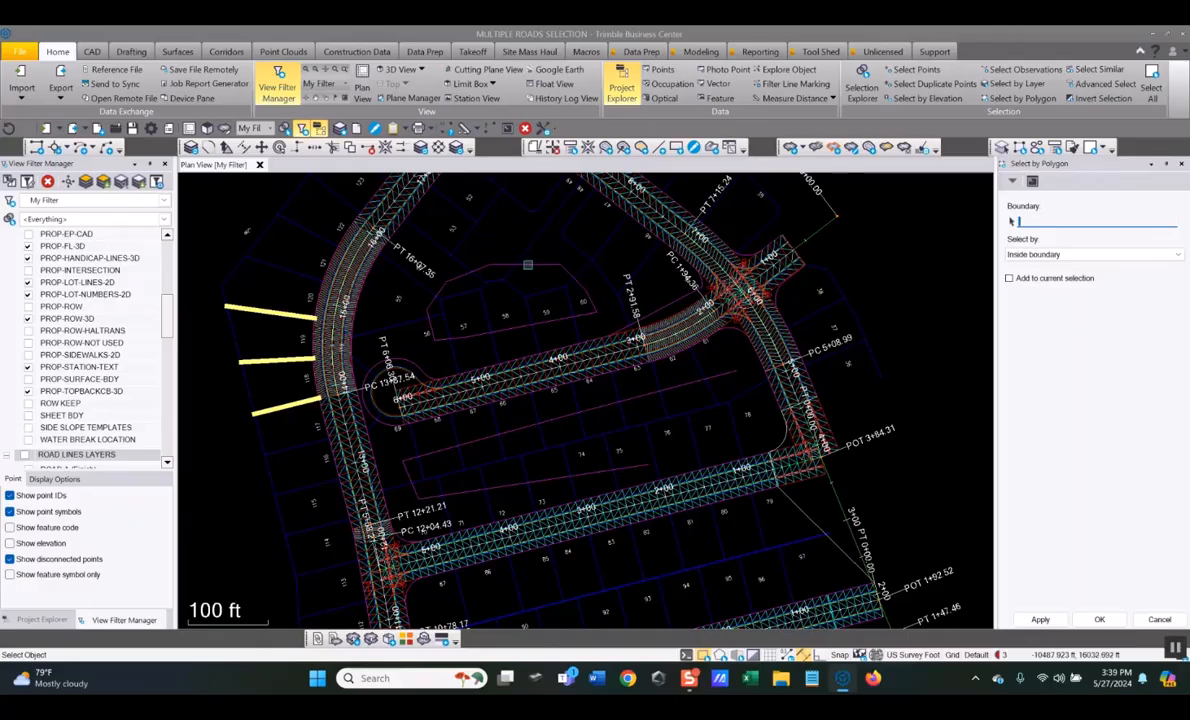
left_click(526, 265)
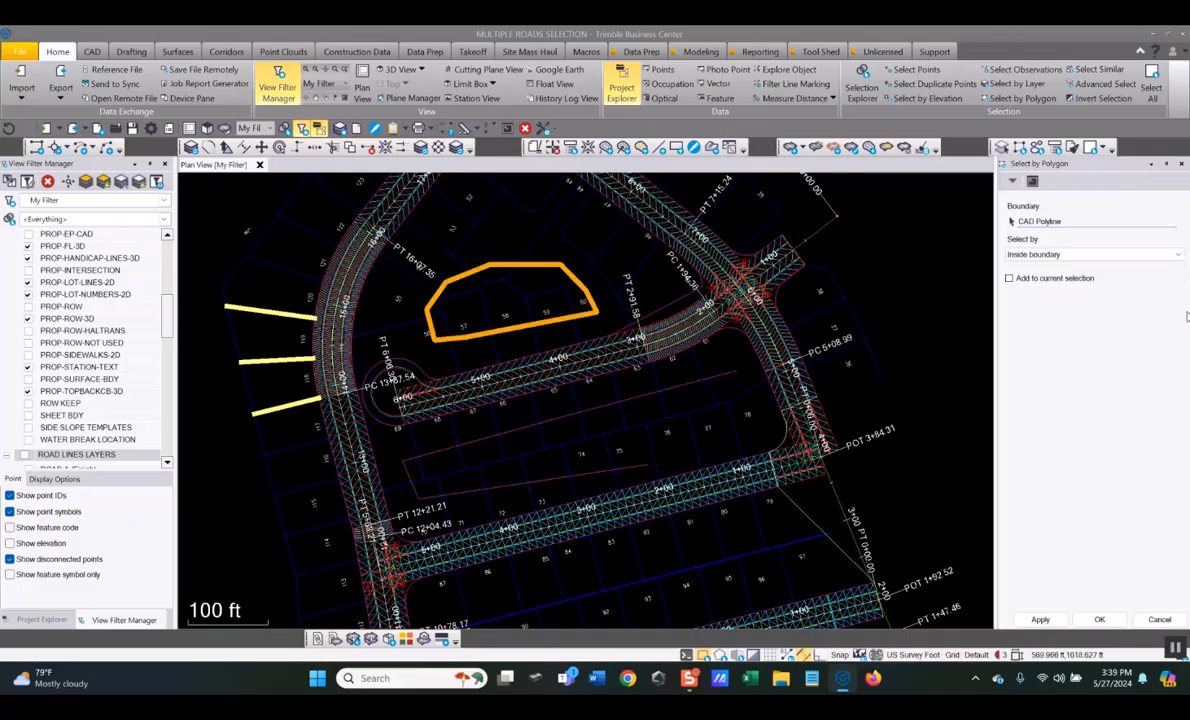
left_click(1009, 279)
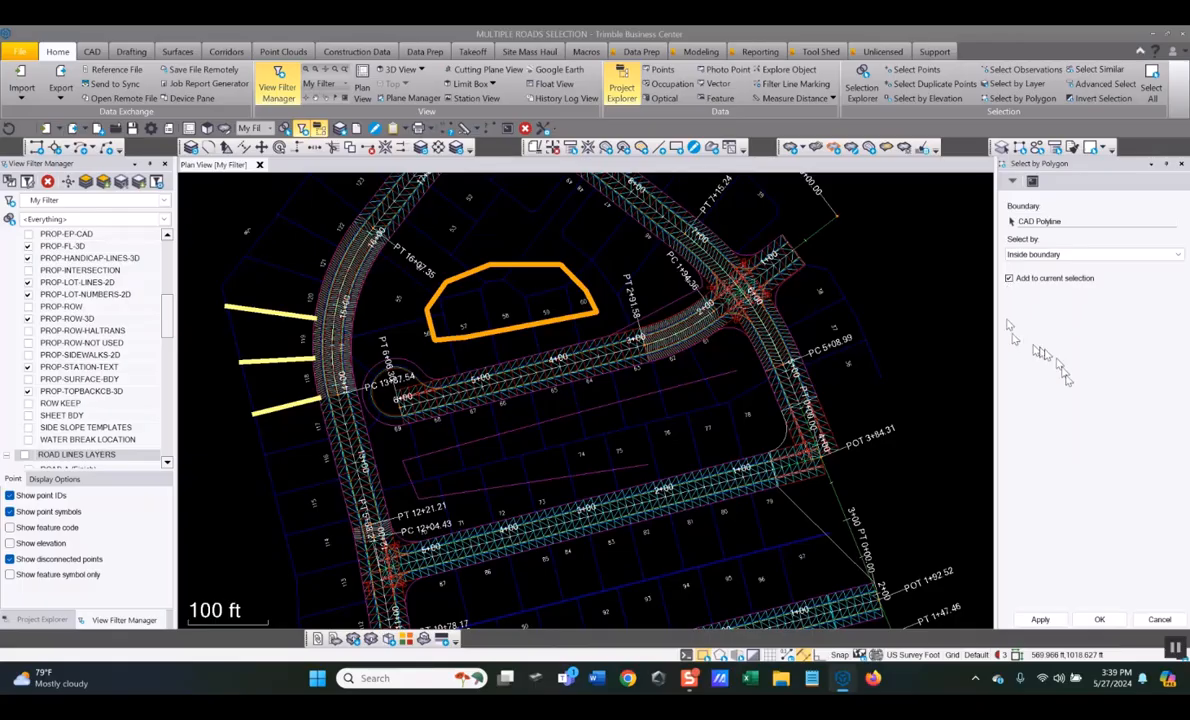
left_click(1101, 620)
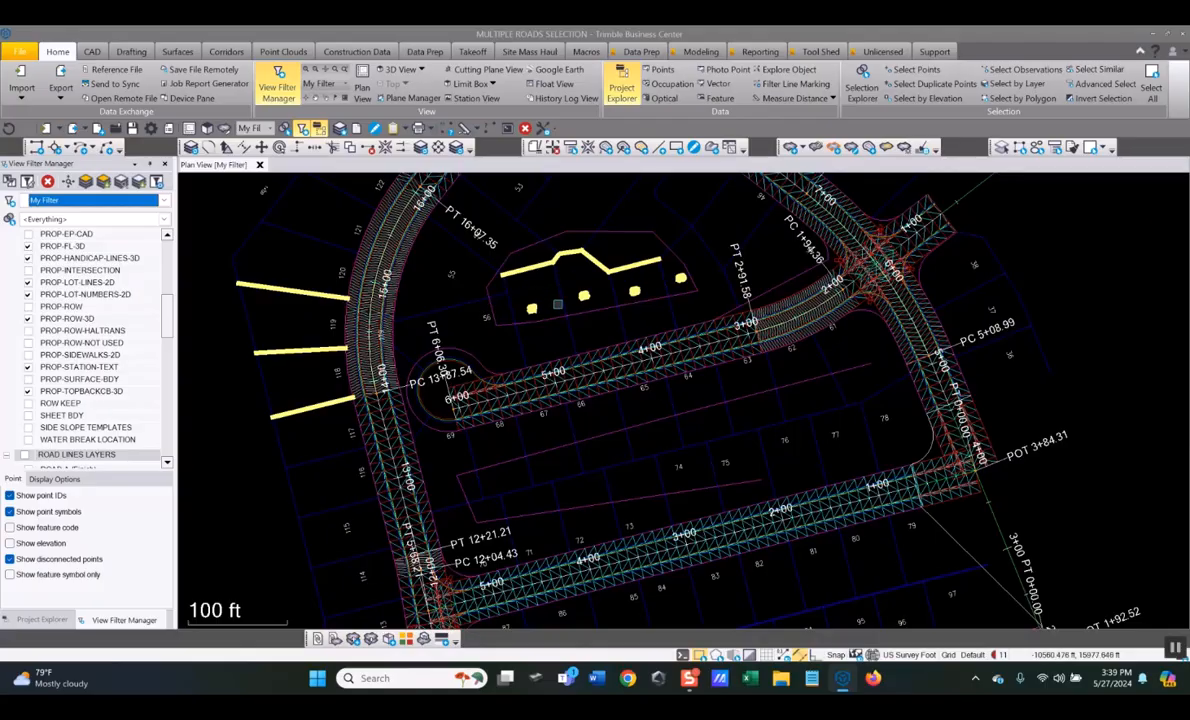
Step: Add the lot lines crossing the open polyline to the current selection, using Select by Polygon with Crossing boundary
left_click(1018, 99)
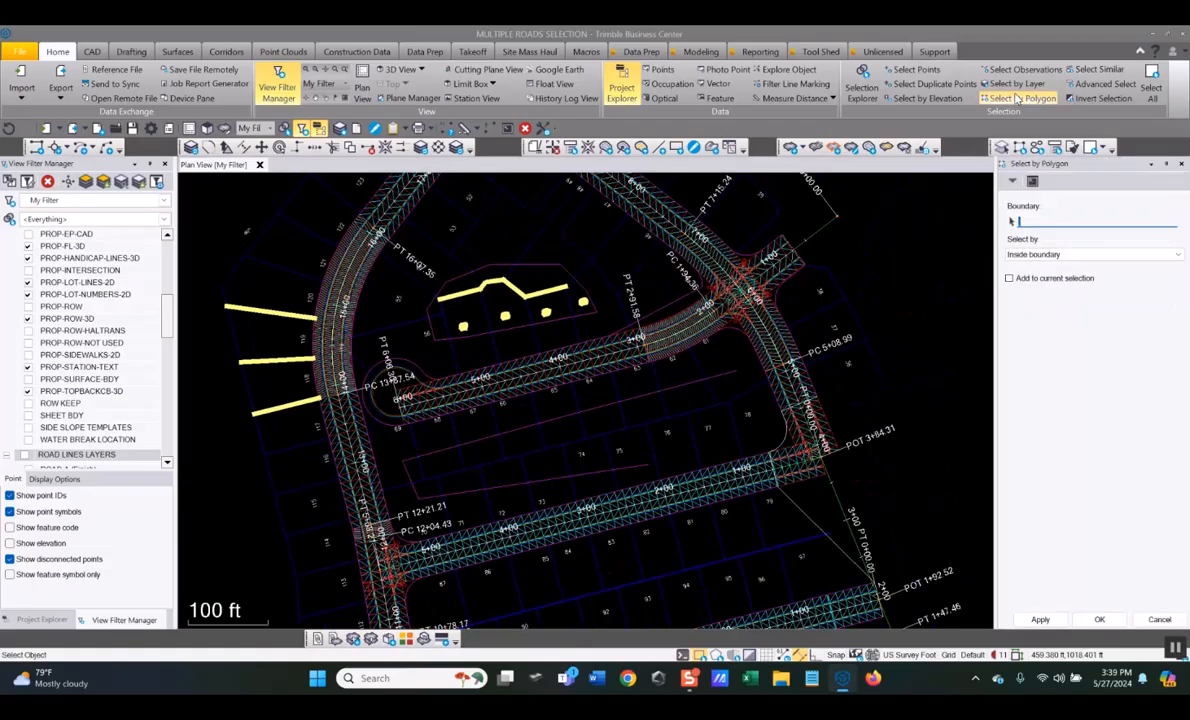
left_click(637, 398)
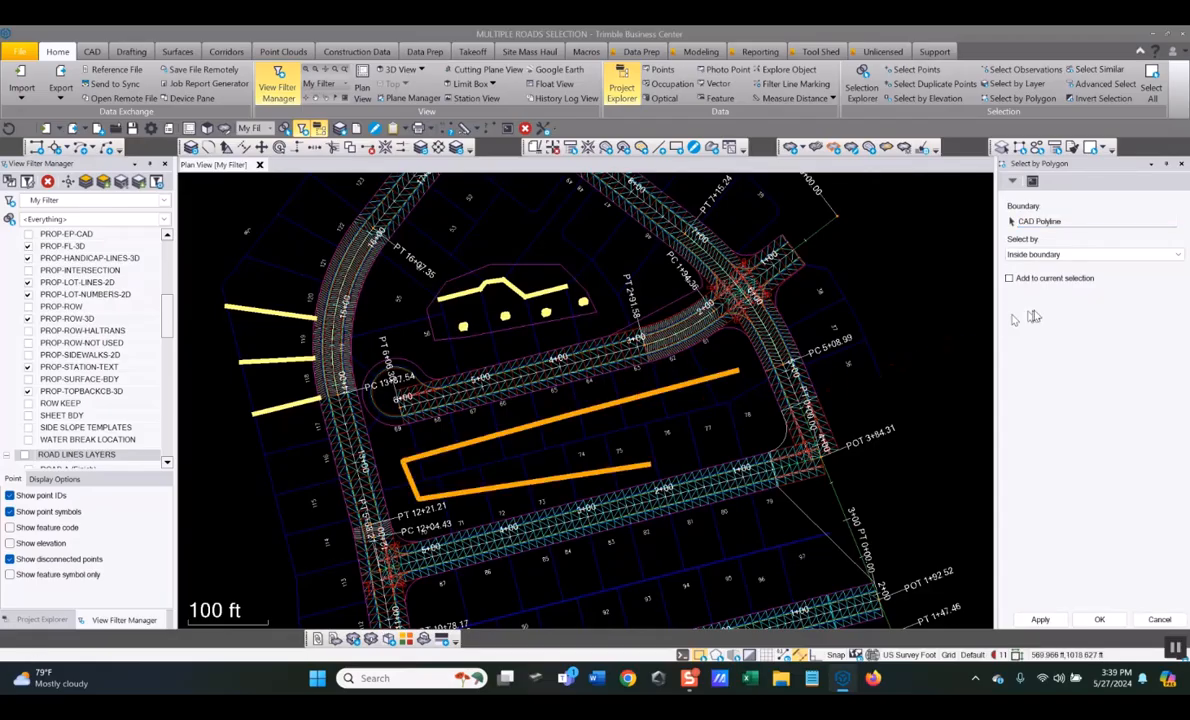
left_click(1181, 258)
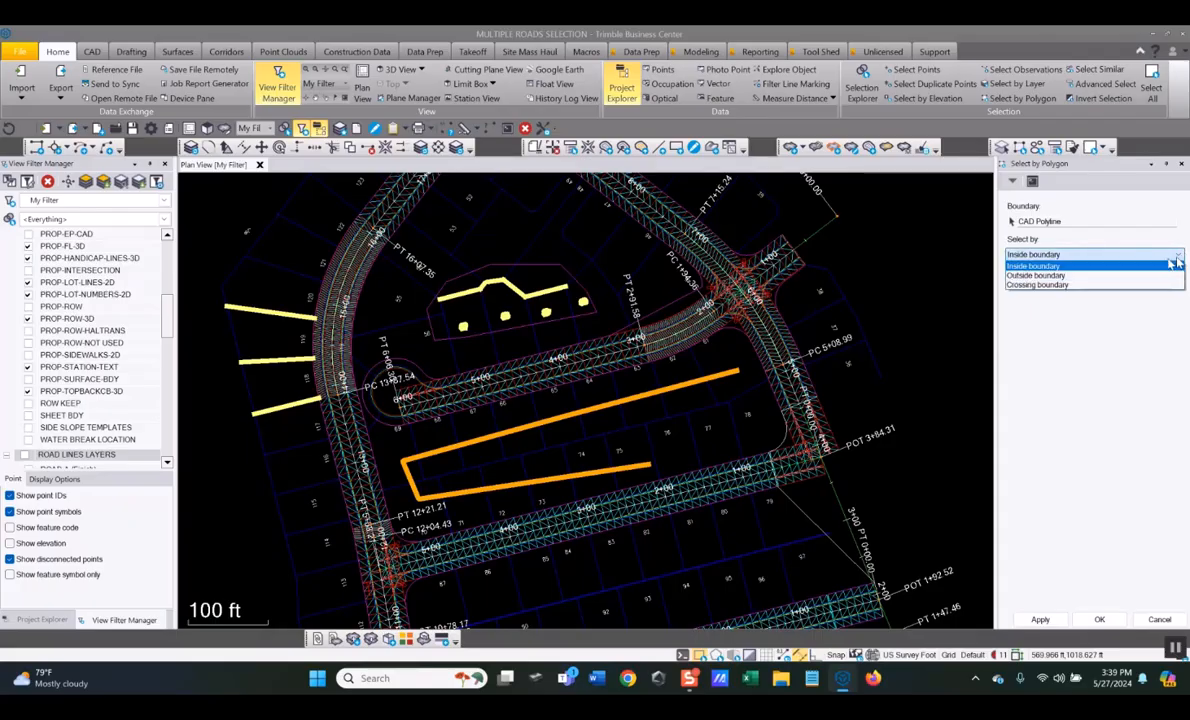
left_click(1064, 286)
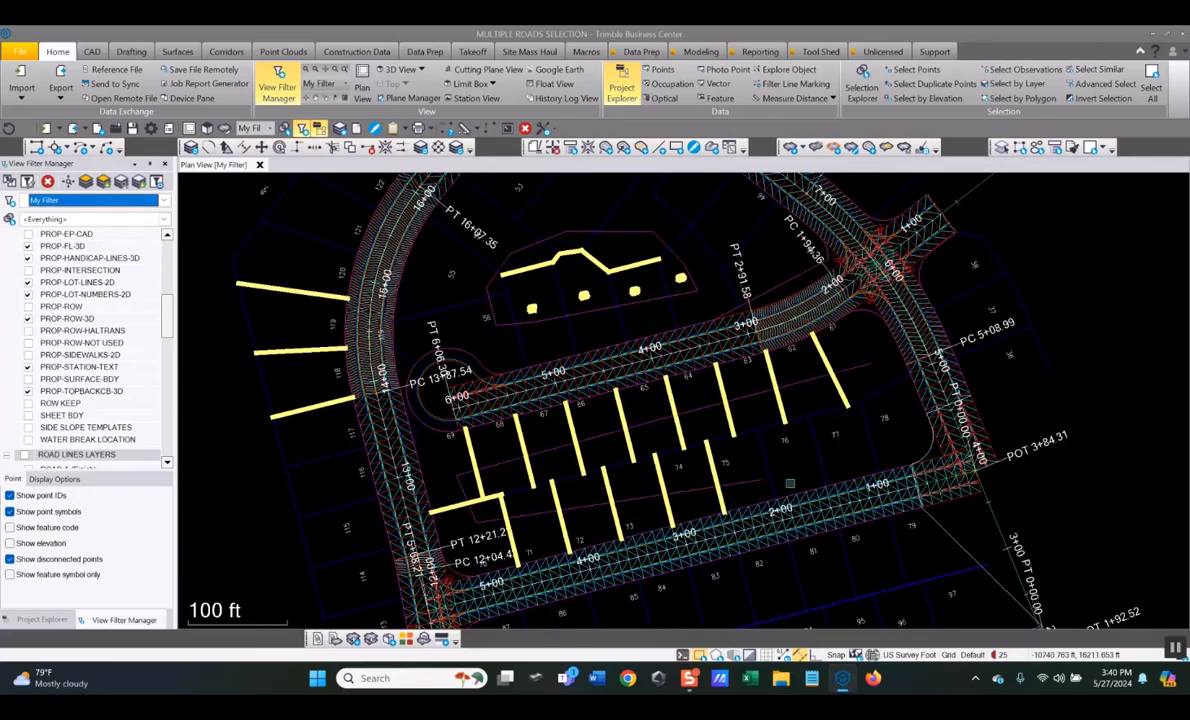
Step: Reopen Select by Polygon to review its inside, outside and crossing boundary options, and cancel the command
scroll(730, 452, "down", 3)
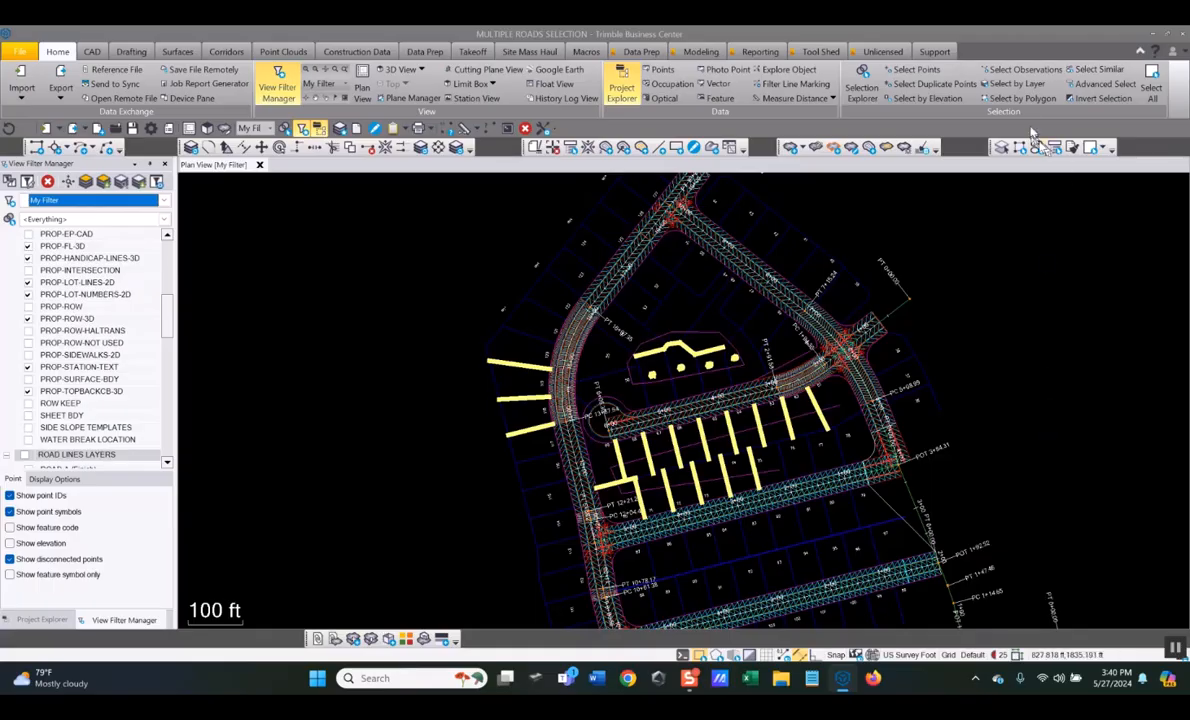
left_click(1019, 99)
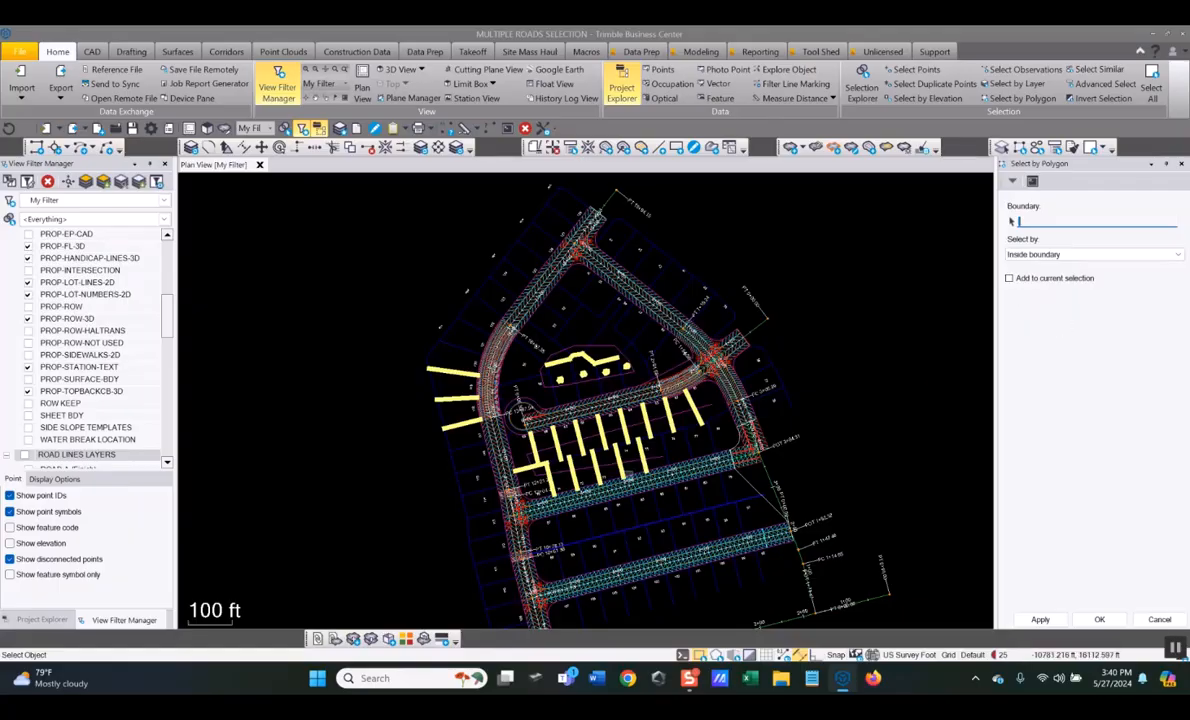
scroll(614, 402, "up", 3)
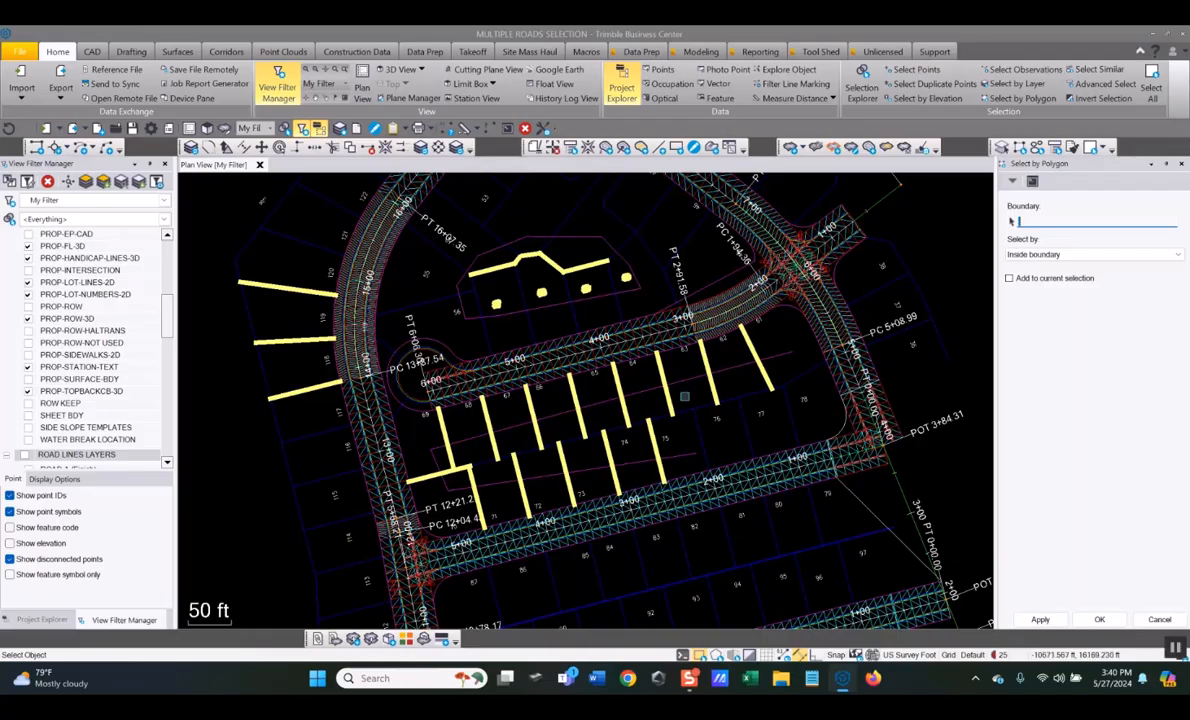
left_click(1098, 254)
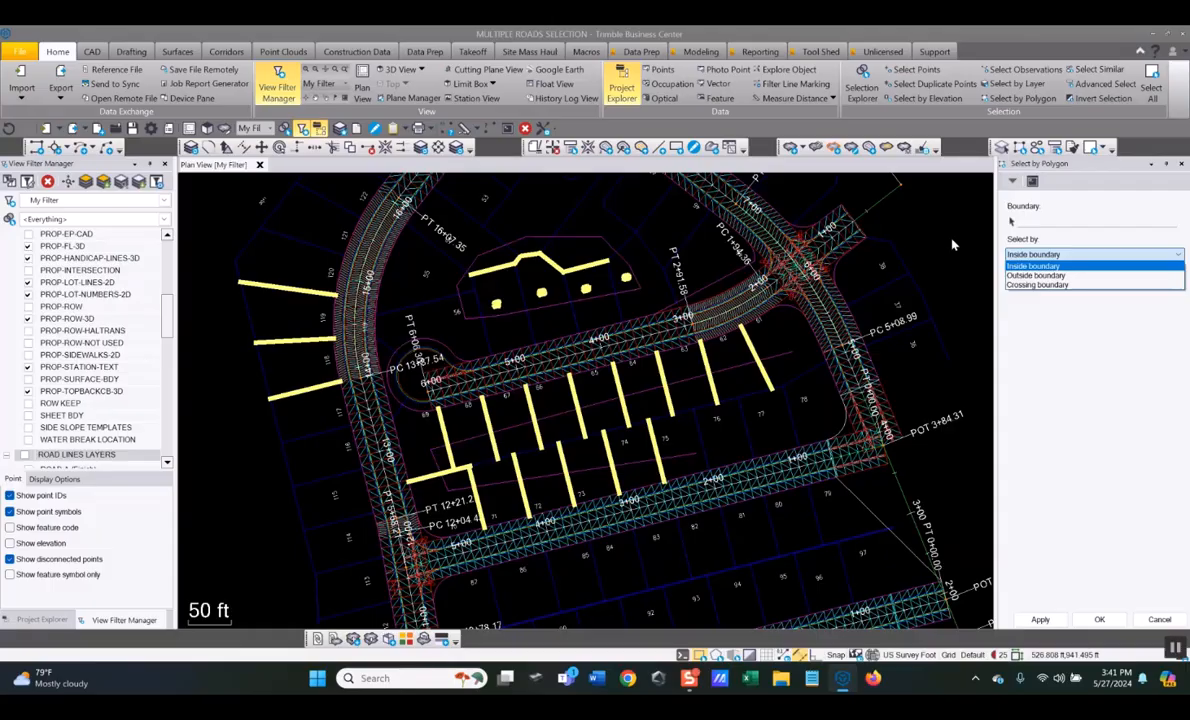
left_click(1033, 266)
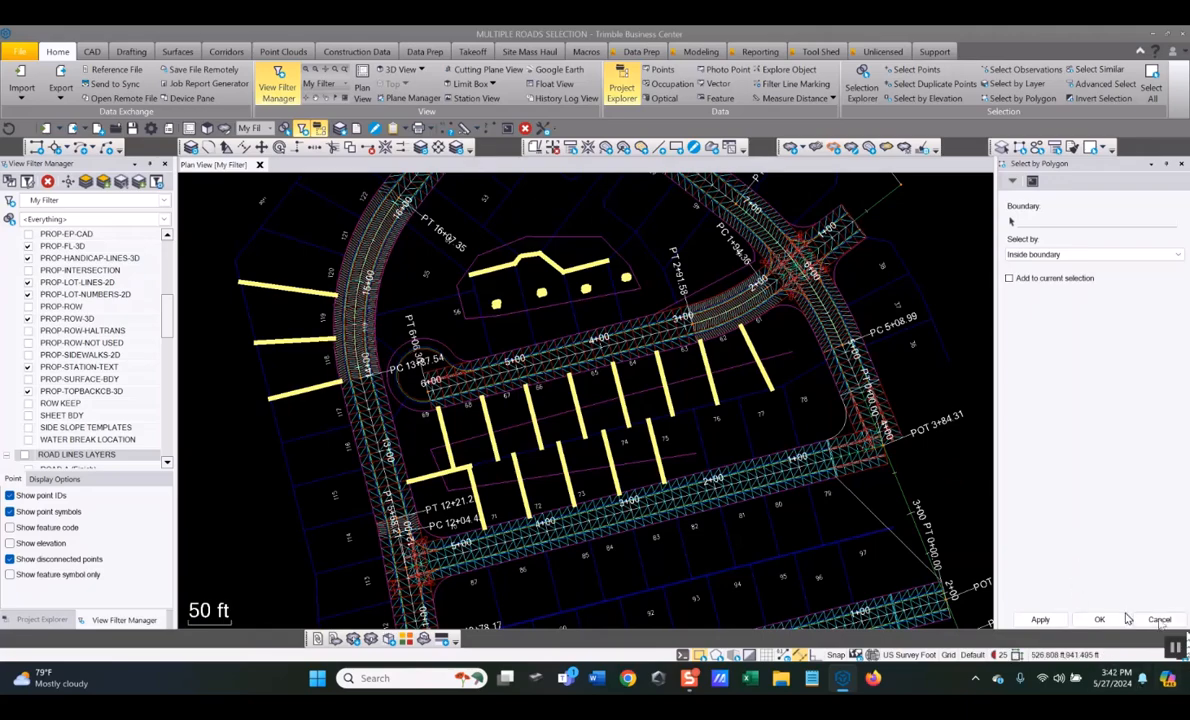
left_click(1157, 621)
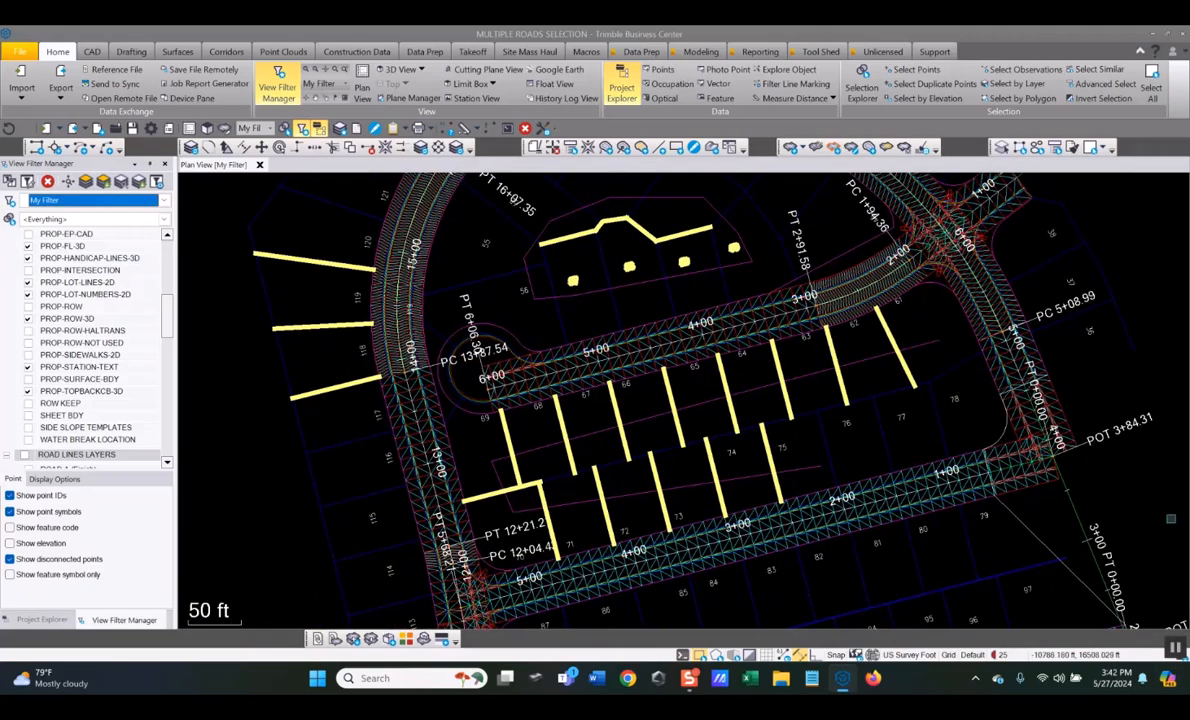
Step: Clear the combined selection of lot lines and lot numbers
scroll(1057, 472, "down", 2)
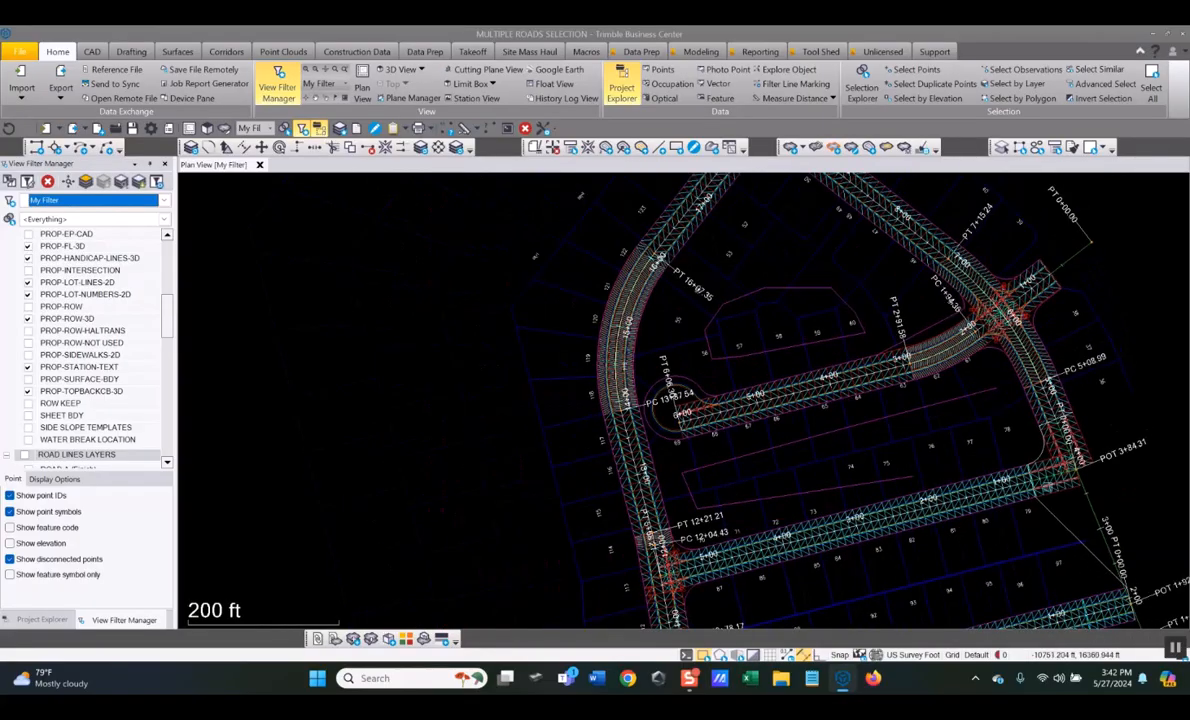
scroll(1083, 485, "down", 1)
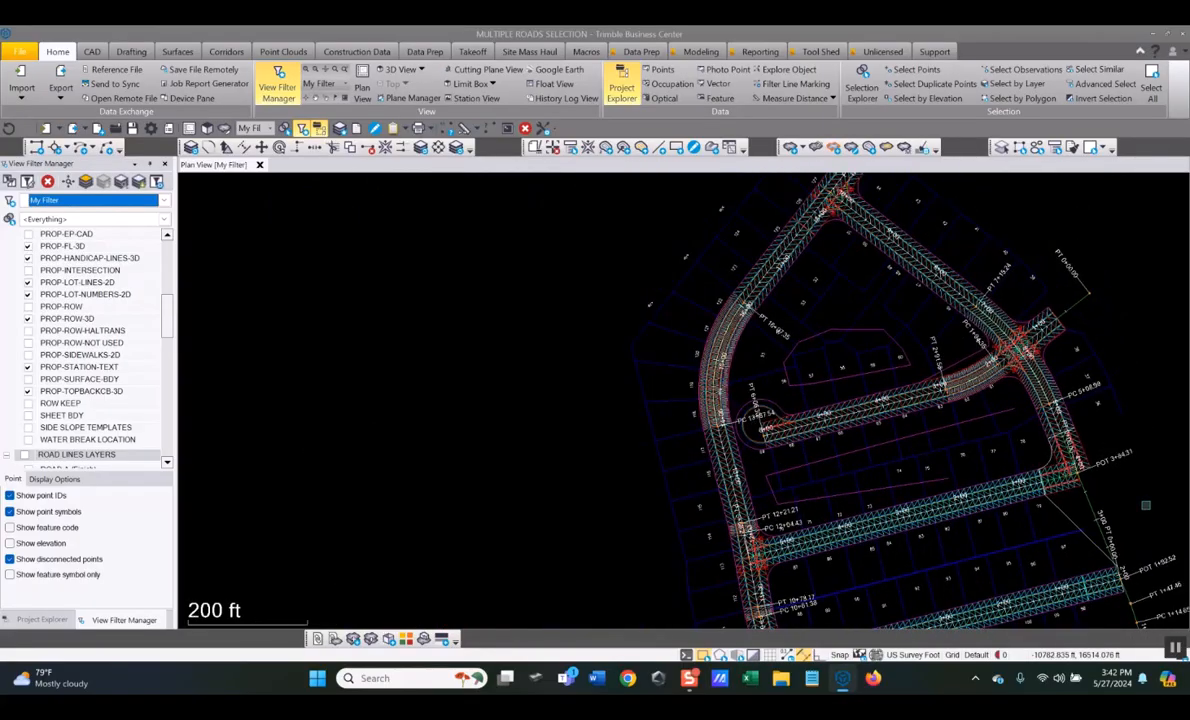
middle_click_drag(1146, 505, 984, 484)
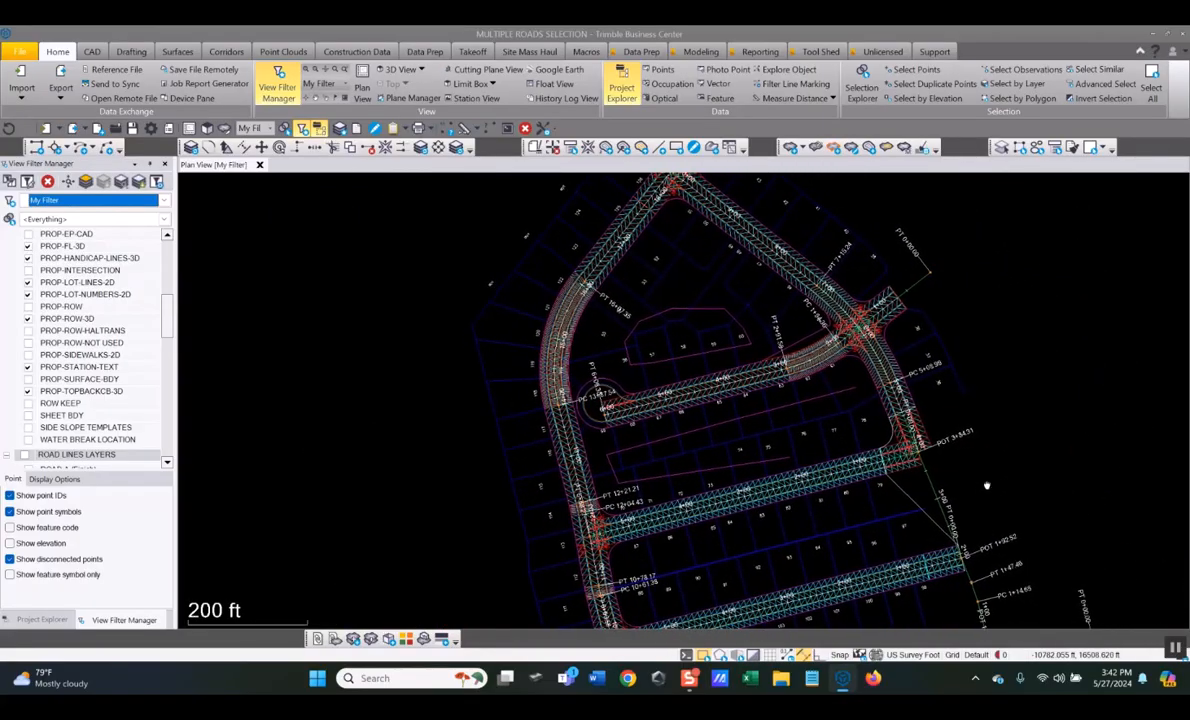